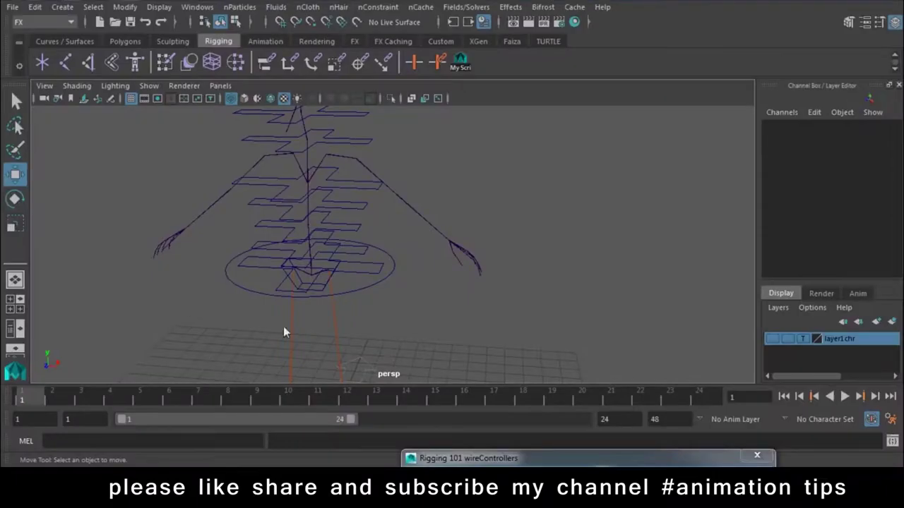
- Bring back the Rigging 101 wireControllers window and show its Char controller shapes
mouse_move(283, 326)
alt+mouse_down()
mouse_move(458, 333)
mouse_move(388, 297)
mouse_move(418, 305)
alt+mouse_up()
click(468, 459)
drag(676, 117, 647, 119)
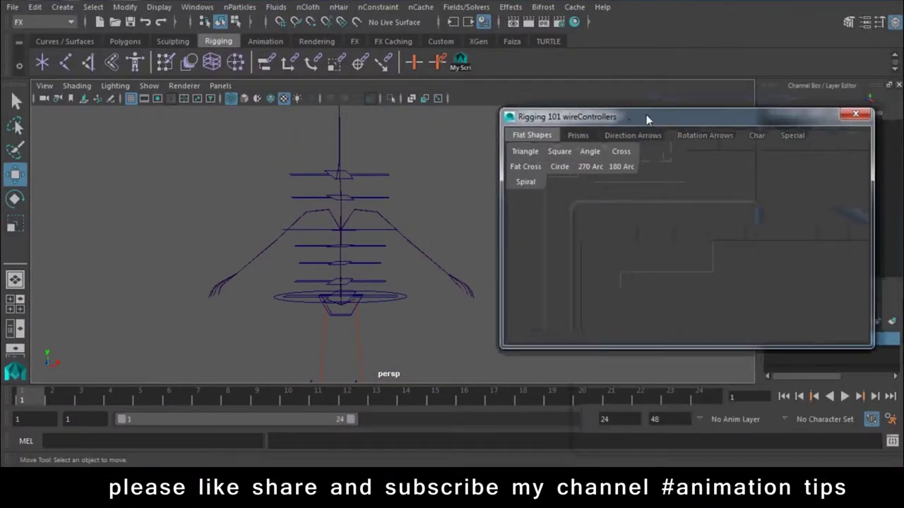
mouse_move(404, 236)
alt+mouse_down()
mouse_move(366, 160)
mouse_move(406, 225)
alt+mouse_up()
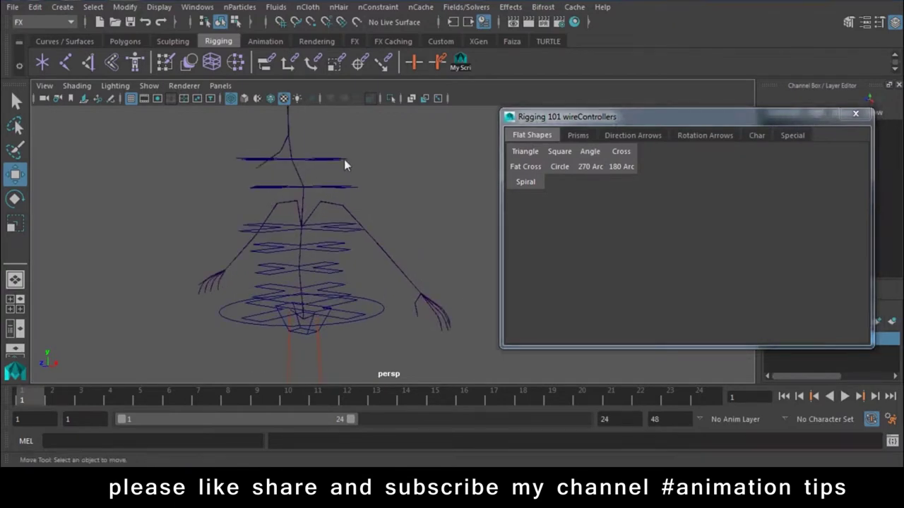
click(712, 136)
click(759, 136)
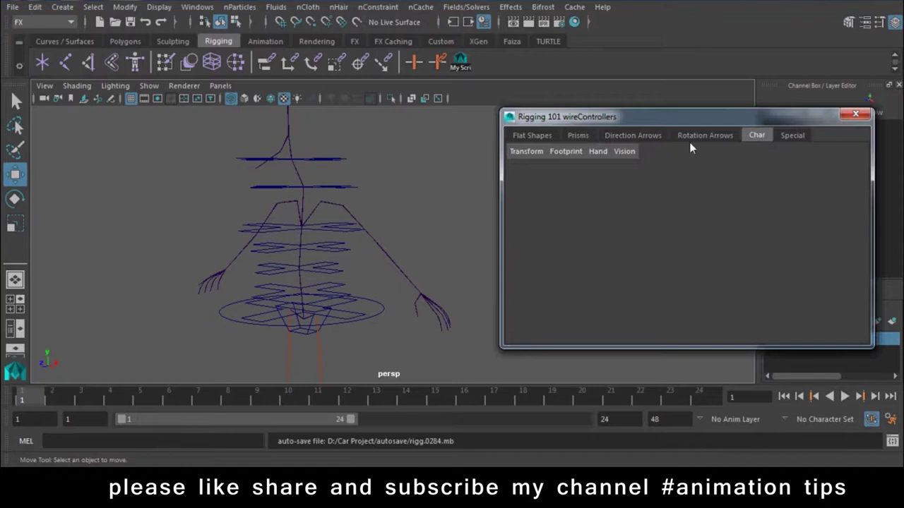
- Move the library aside, orbit to the hand controller, and switch to the Curves / Surfaces shelf
drag(576, 118, 717, 129)
mouse_move(533, 230)
alt+mouse_down()
mouse_move(482, 270)
mouse_move(487, 211)
alt+mouse_up()
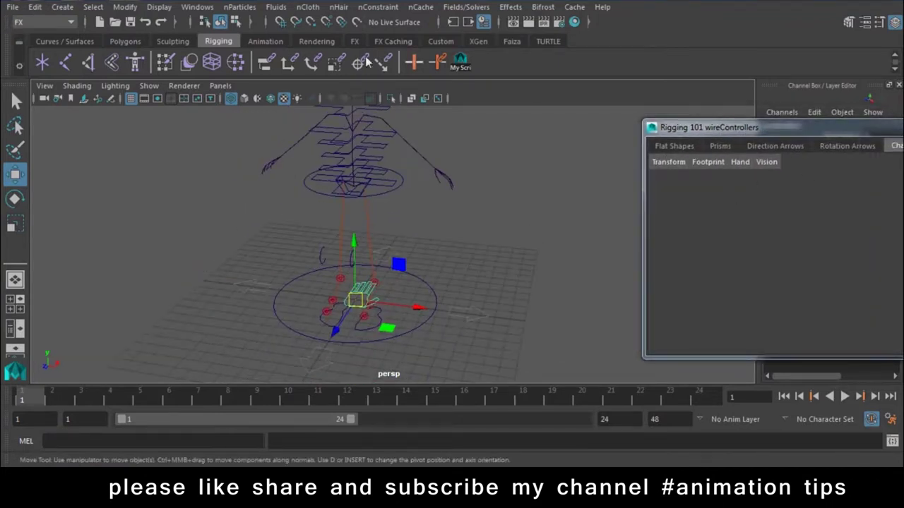
click(120, 42)
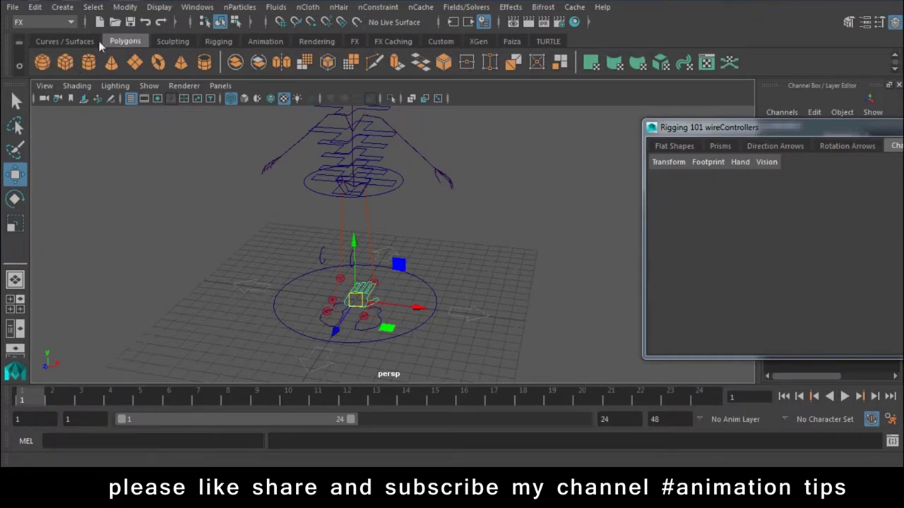
click(74, 41)
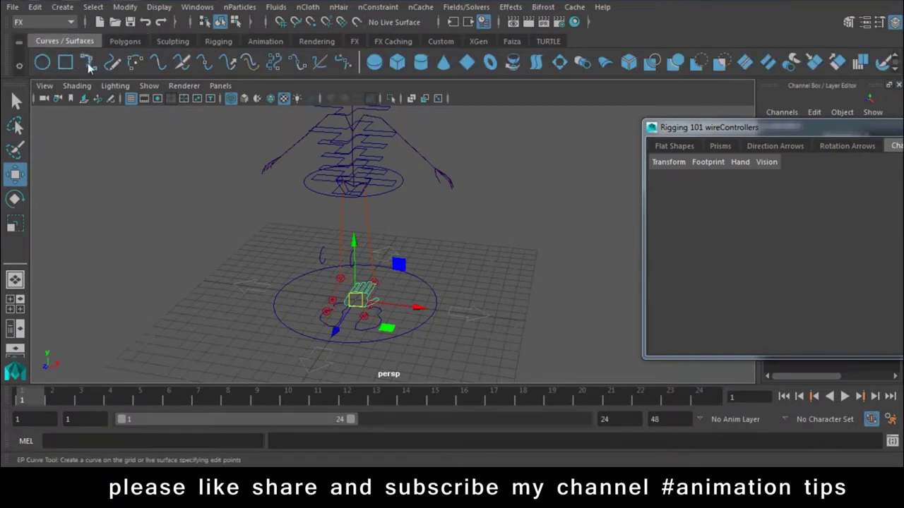
- Move the hand controller right and set its Rotate Y to -90
alt+drag(311, 283, 563, 309)
drag(701, 132, 645, 444)
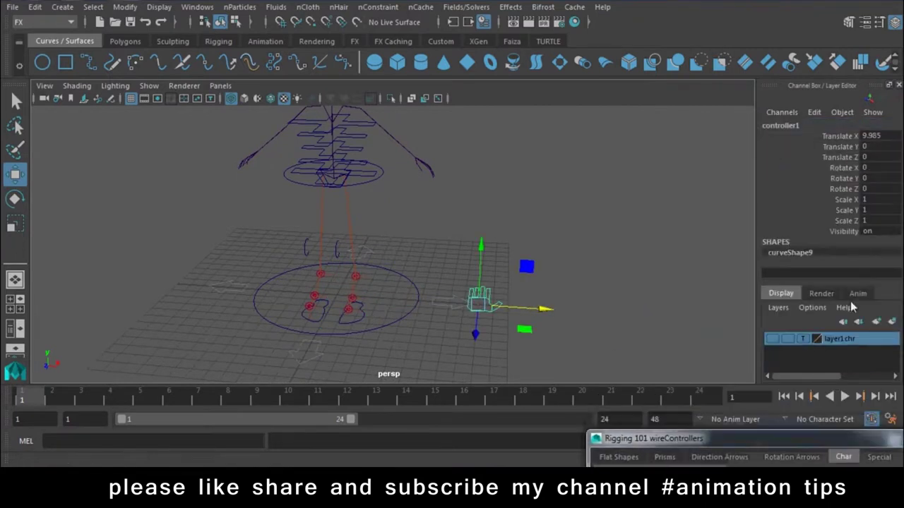
click(847, 182)
middle_drag(639, 256, 600, 255)
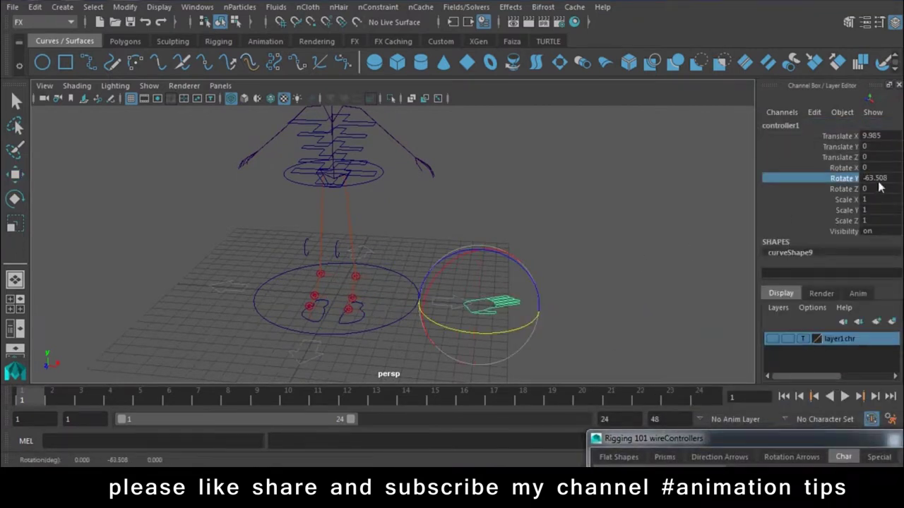
click(880, 181)
text(-90)
key(Return)
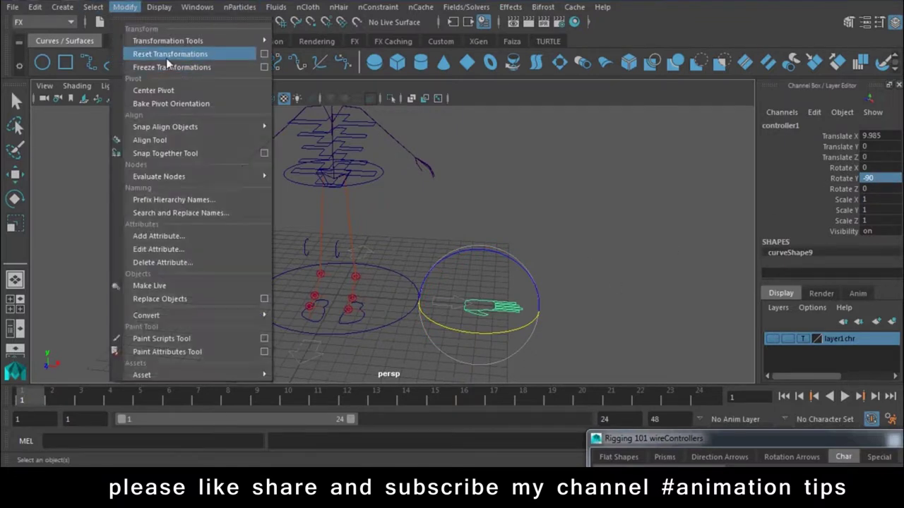
click(165, 57)
- Raise the hand controller onto the wrist and scale it down to 0.691
key(w)
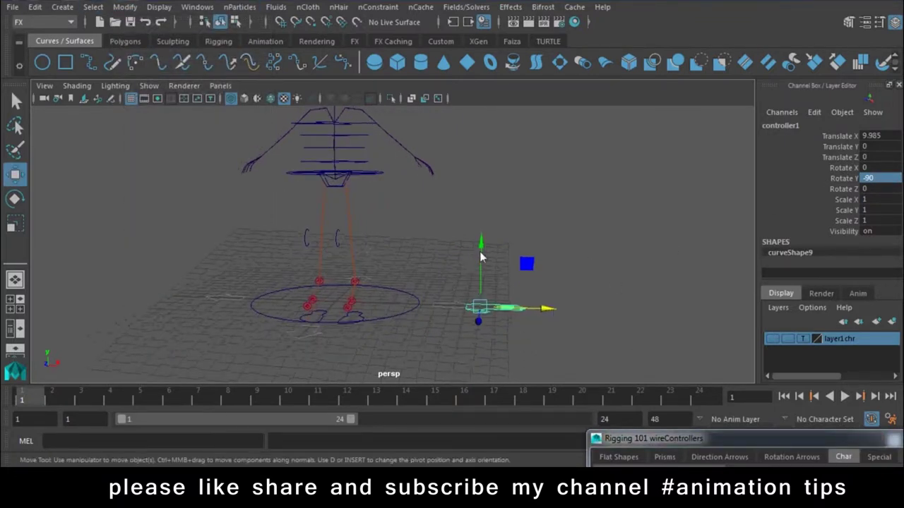
drag(480, 252, 483, 109)
mouse_move(494, 177)
alt+mouse_down()
mouse_move(542, 329)
mouse_move(597, 307)
alt+mouse_up()
drag(589, 247, 494, 192)
scroll(507, 258, up, 3)
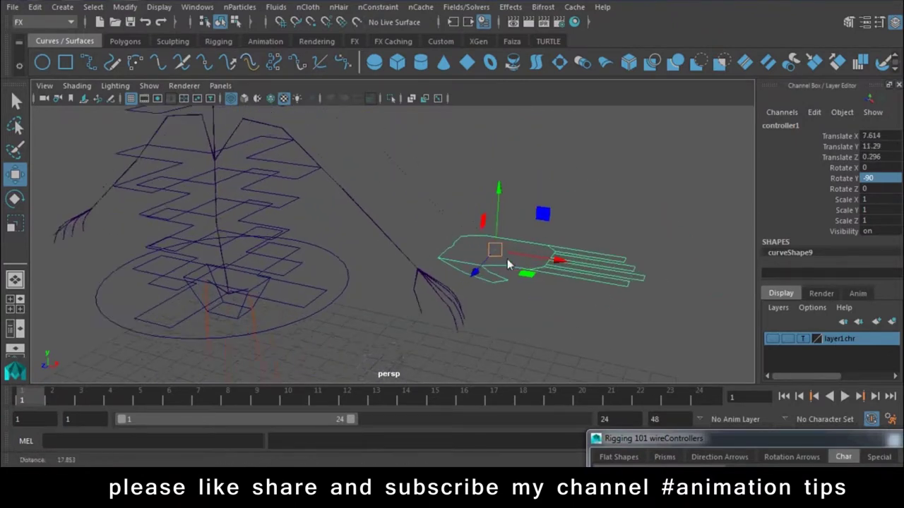
scroll(507, 260, up, 2)
mouse_move(535, 256)
mouse_down()
mouse_move(396, 291)
mouse_move(415, 305)
mouse_move(486, 298)
mouse_move(540, 344)
mouse_up()
key(r)
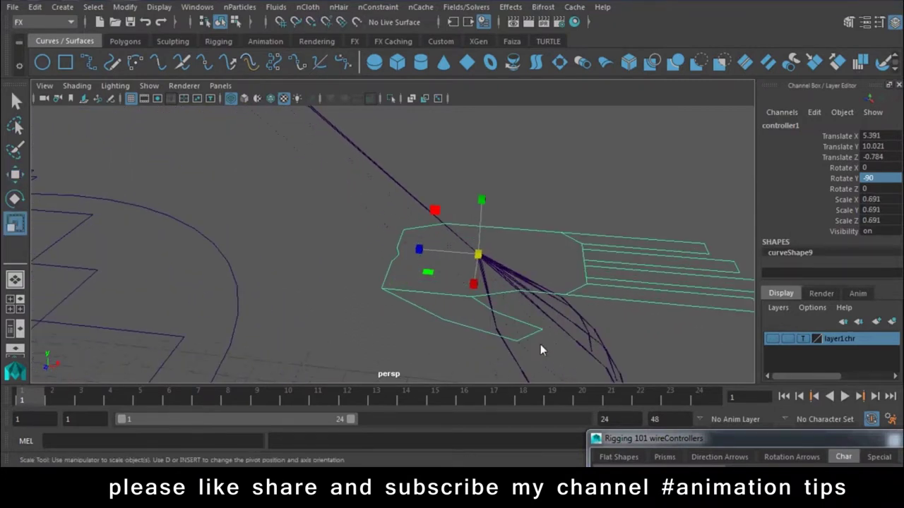
- Shift the controller left toward the wrist and roughly rotate it about 35 degrees
key(w)
mouse_move(537, 263)
mouse_down()
mouse_move(452, 262)
mouse_move(347, 164)
mouse_move(389, 273)
mouse_up()
mouse_move(389, 273)
alt+right_down()
mouse_move(493, 300)
mouse_move(731, 423)
mouse_move(566, 290)
alt+right_up()
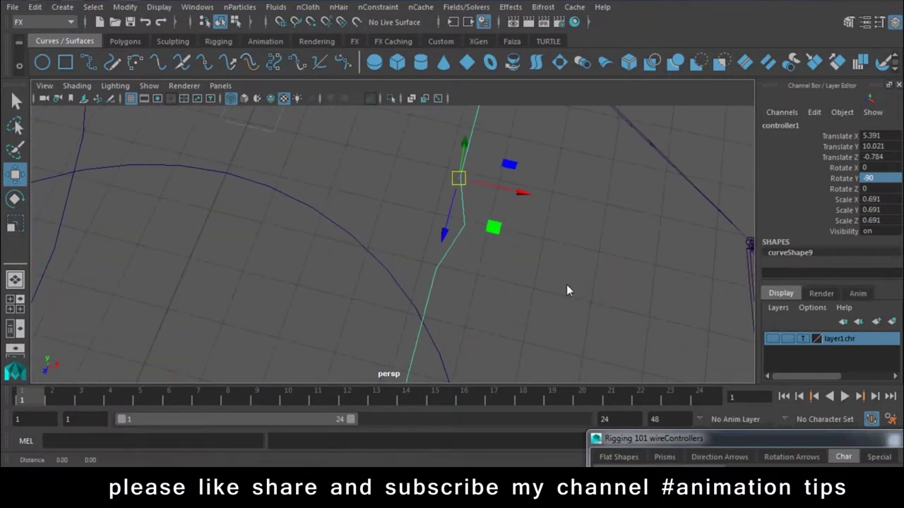
key(e)
drag(468, 194, 455, 230)
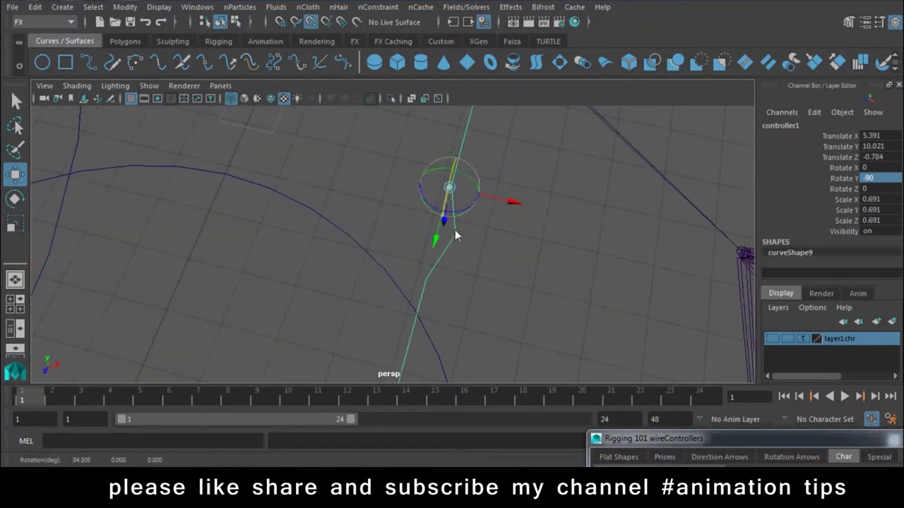
key(w)
drag(509, 201, 539, 211)
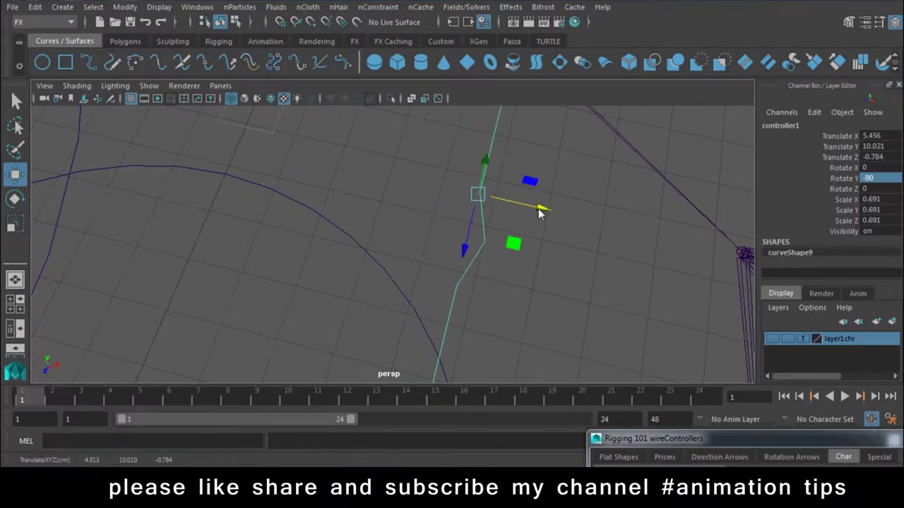
key(ctrl+z)
key(ctrl+z)
key(ctrl+z)
key(ctrl+z)
drag(465, 244, 452, 294)
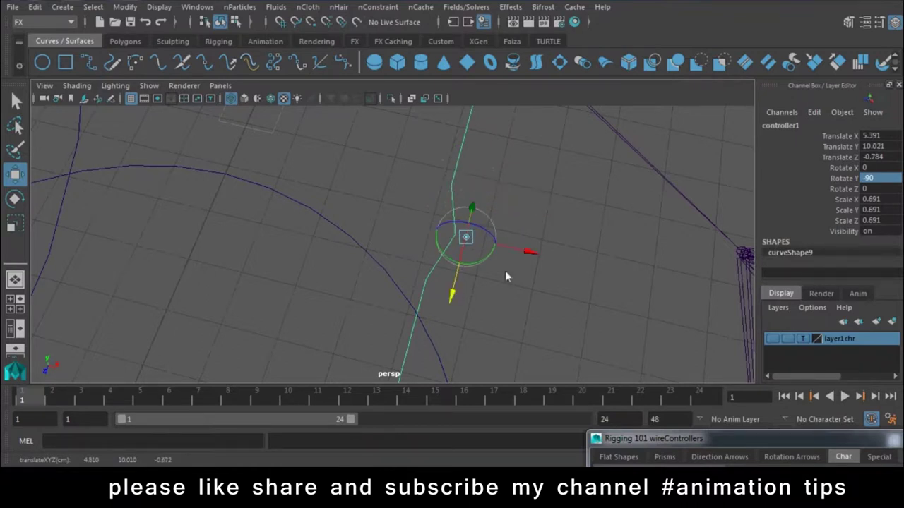
mouse_move(518, 248)
alt+mouse_down()
mouse_move(483, 270)
mouse_move(435, 251)
mouse_move(430, 160)
mouse_move(479, 241)
mouse_move(480, 262)
alt+mouse_up()
- Snap the controller's pivot onto the wrist joint and tilt it -35.593 on X
key(d)
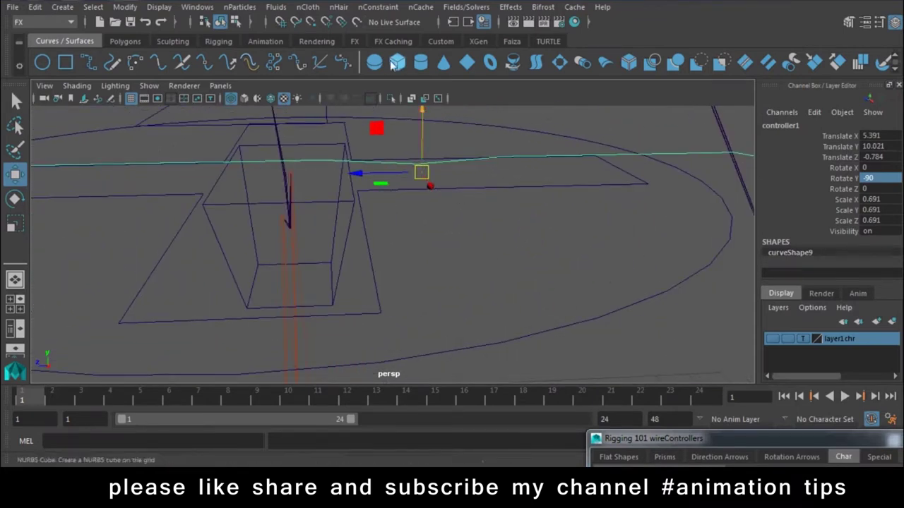
drag(425, 110, 424, 101)
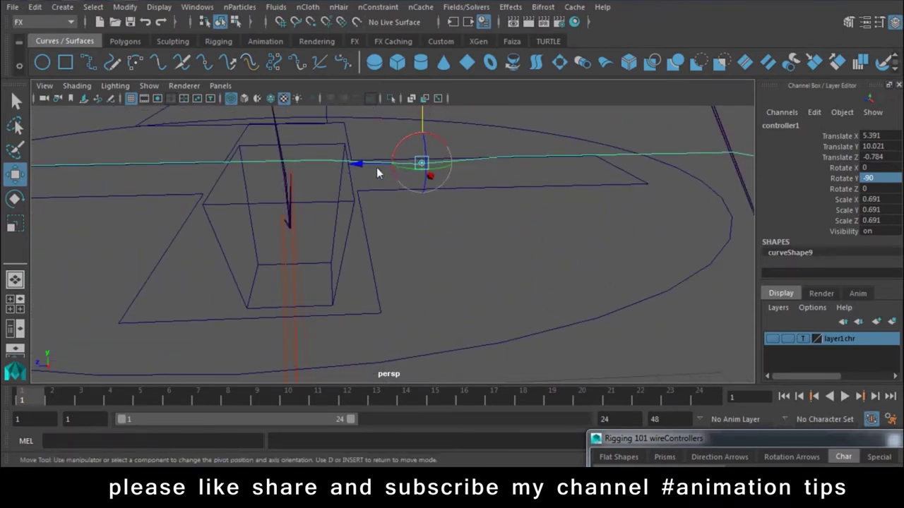
key(d)
key(f)
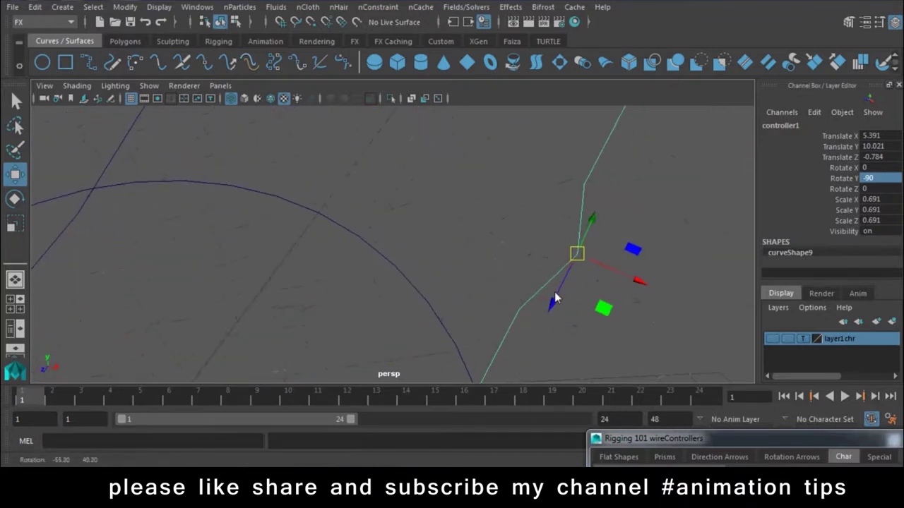
mouse_move(668, 319)
alt+mouse_down()
mouse_move(537, 256)
mouse_move(545, 247)
alt+mouse_up()
key(d)
key(v)
mouse_move(418, 235)
mouse_down()
mouse_move(591, 299)
mouse_move(594, 185)
mouse_up()
key(e)
mouse_move(505, 181)
mouse_down()
mouse_move(544, 230)
mouse_move(535, 204)
mouse_up()
alt+drag(564, 233, 552, 213)
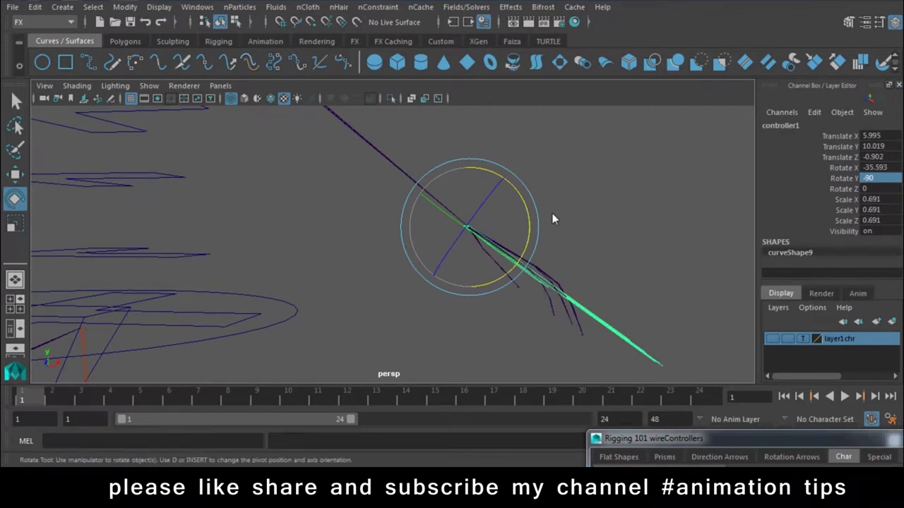
- Undo the hand controller's X rotation
click(124, 7)
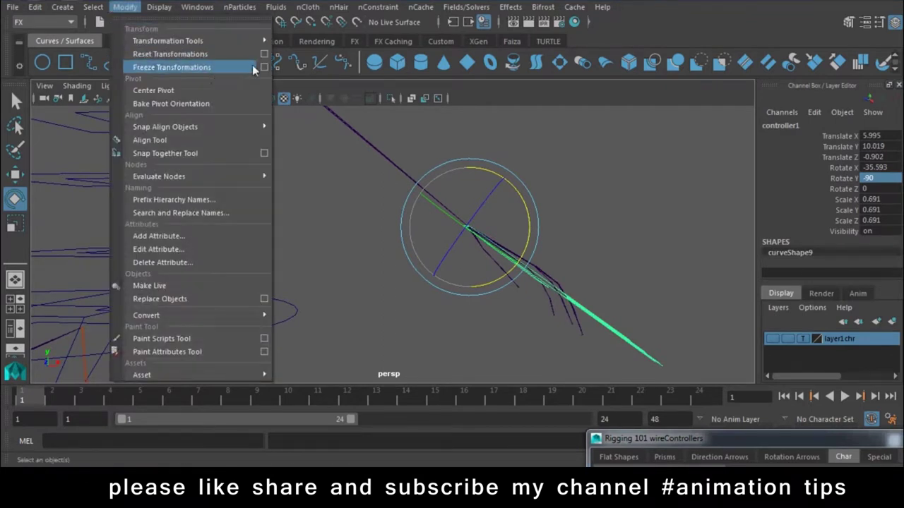
click(539, 206)
key(ctrl+z)
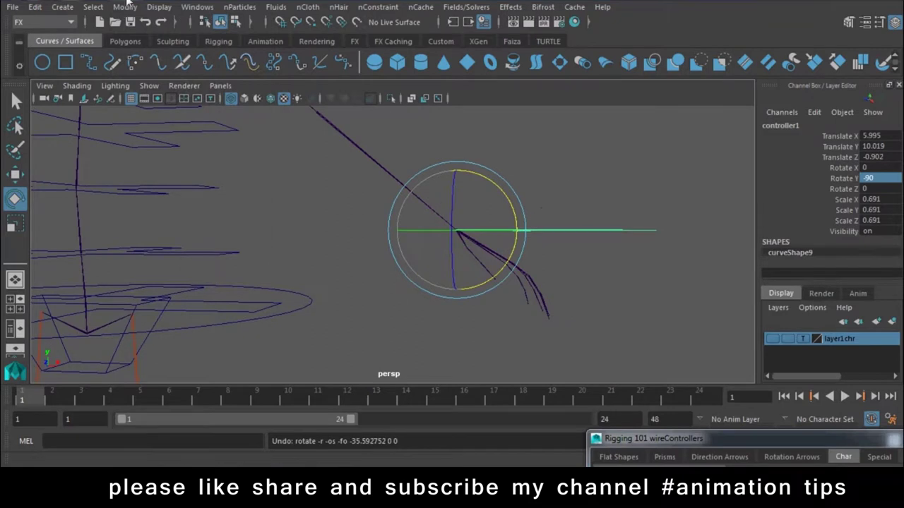
- Freeze the controller's transformations with Translate unchecked, then close the options
click(134, 9)
click(263, 67)
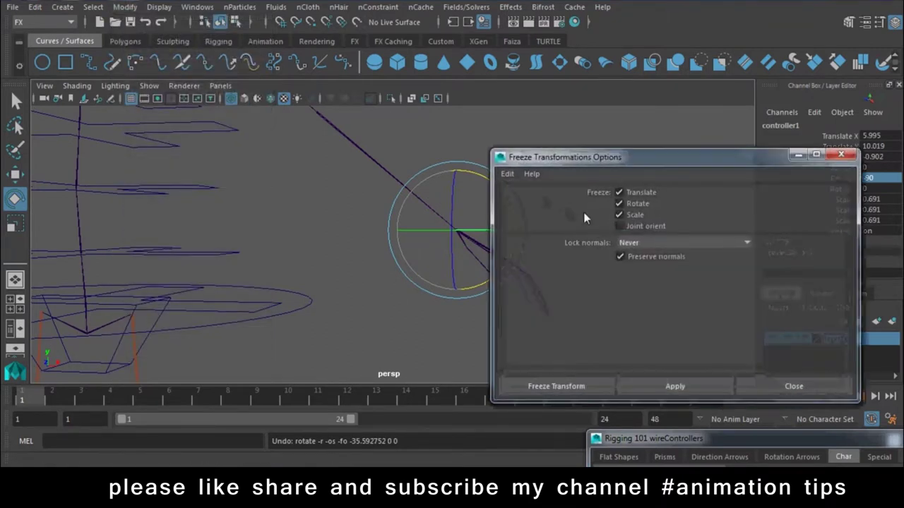
click(569, 388)
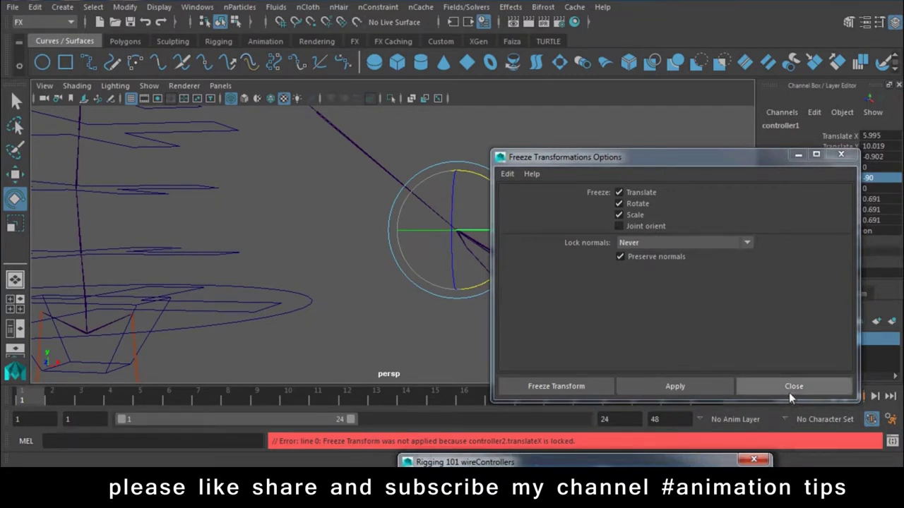
click(620, 192)
click(639, 389)
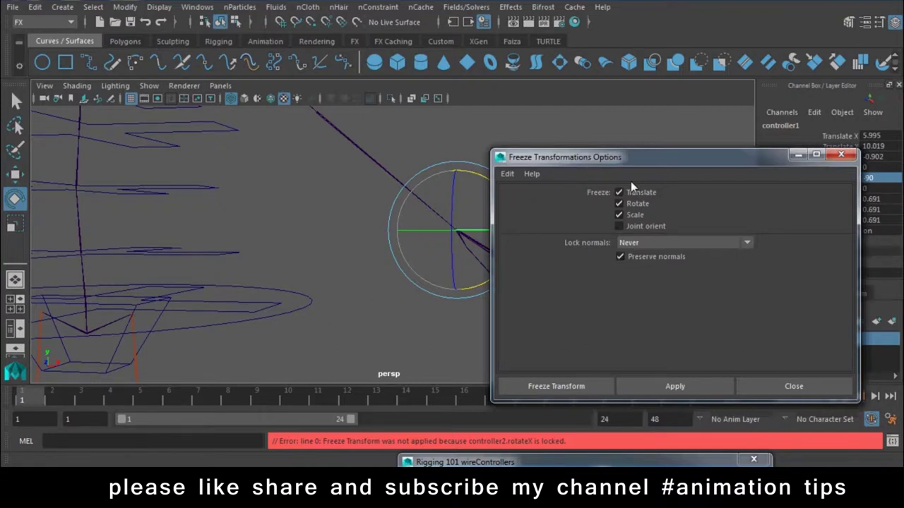
click(757, 387)
mouse_move(541, 235)
alt+mouse_down()
mouse_move(631, 311)
mouse_move(609, 278)
alt+mouse_up()
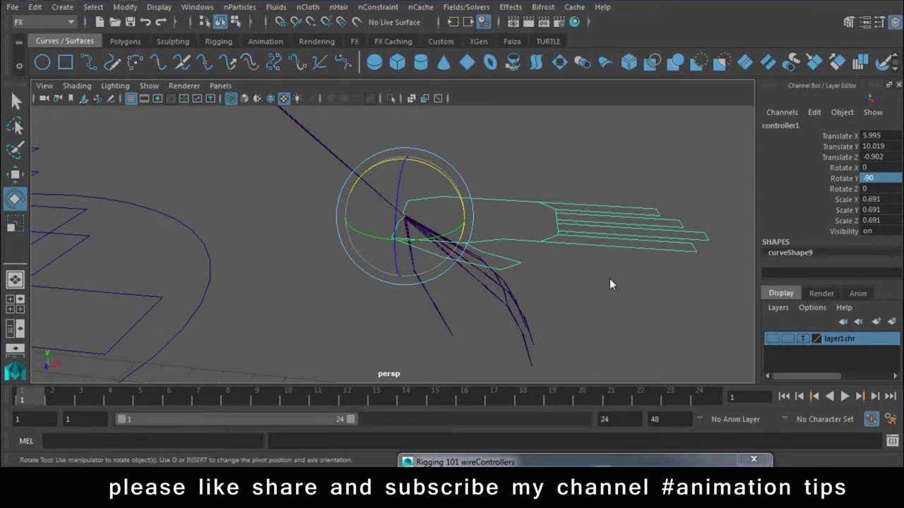
- Select the controller4 finger curve and walk up to its parent controller1
click(587, 235)
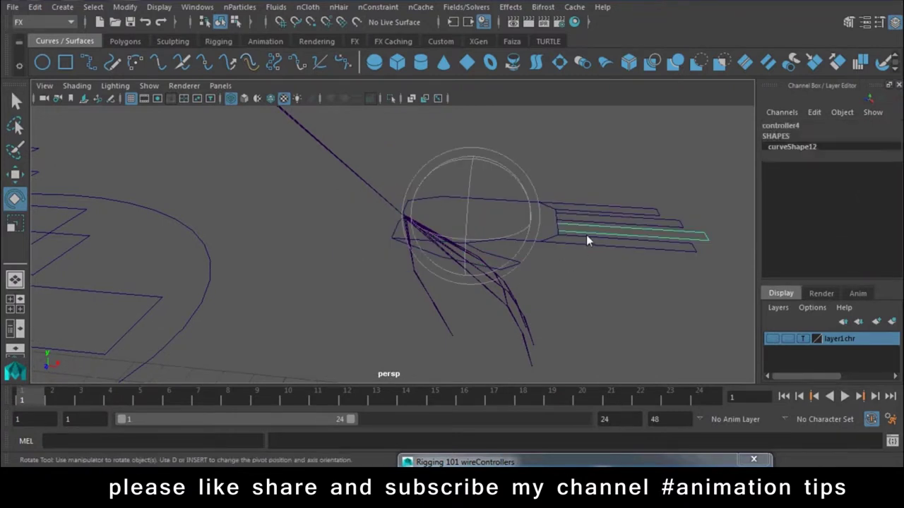
right_click(587, 234)
click(586, 234)
alt+drag(673, 292, 616, 288)
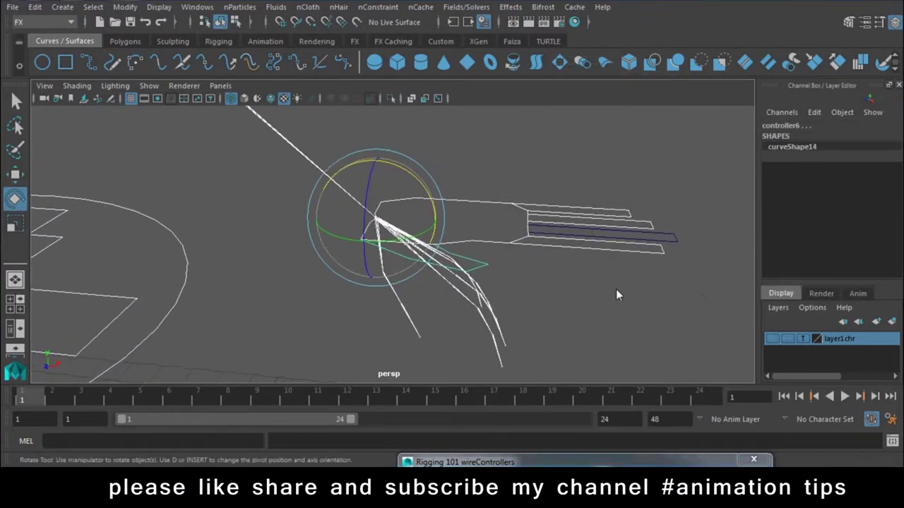
key(ctrl+z)
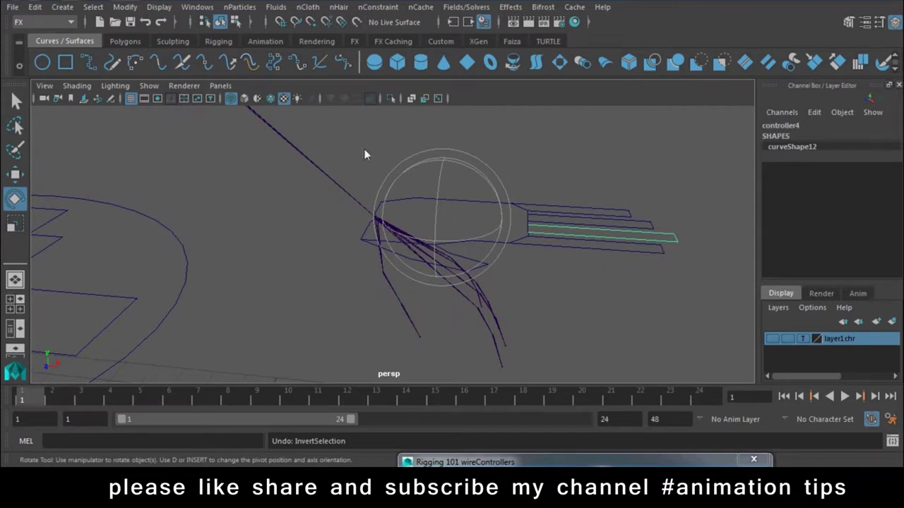
key(Up)
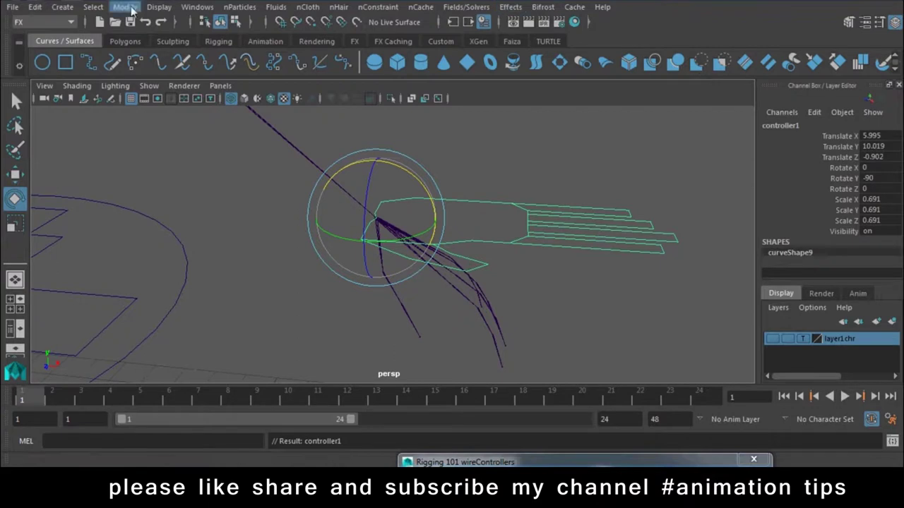
- In the Outliner, expand controller1 and select controller2 through controller6
click(197, 7)
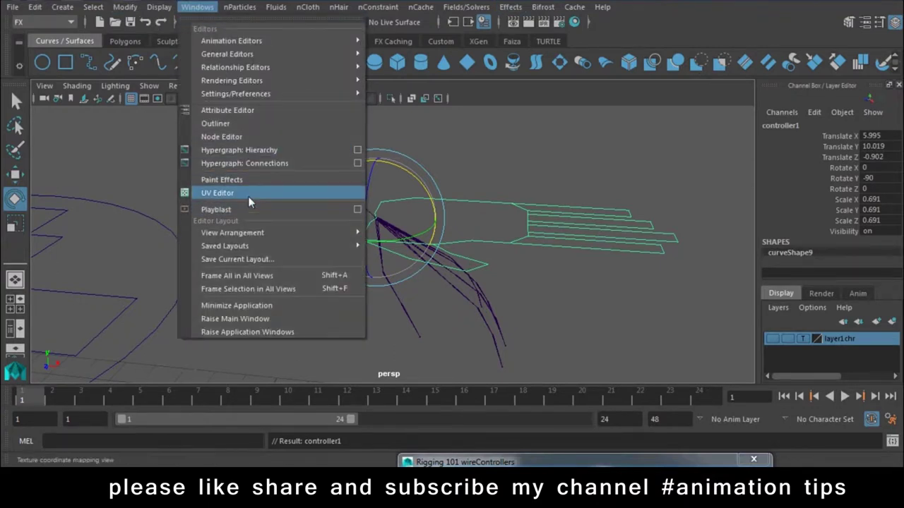
mouse_move(227, 55)
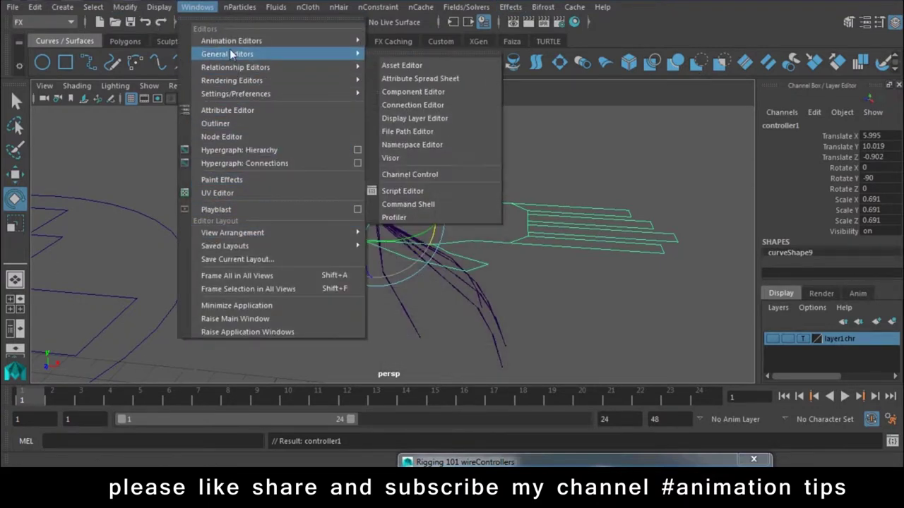
click(230, 122)
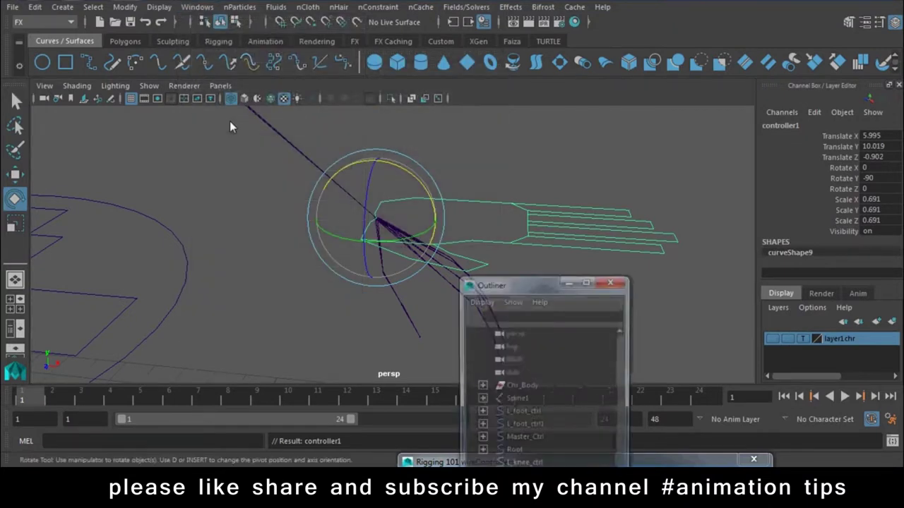
drag(515, 285, 648, 92)
click(643, 349)
click(616, 301)
click(670, 302)
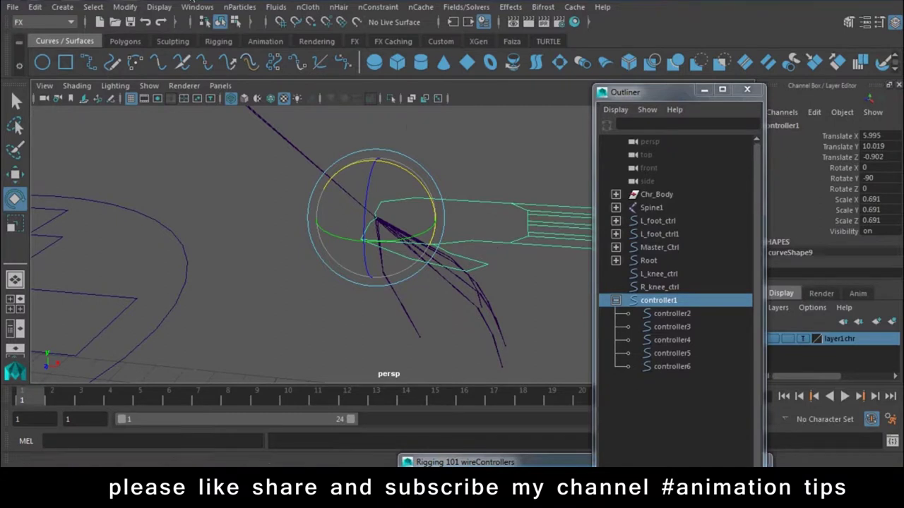
click(671, 315)
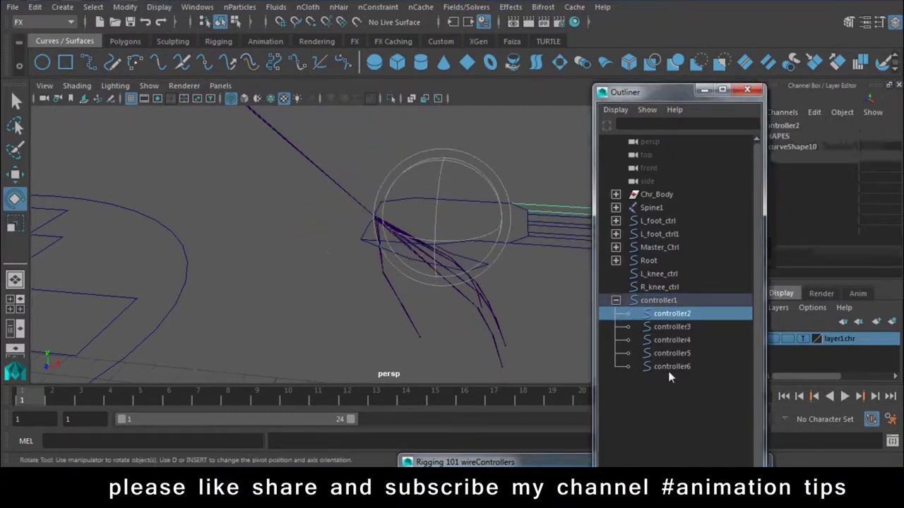
shift+click(671, 368)
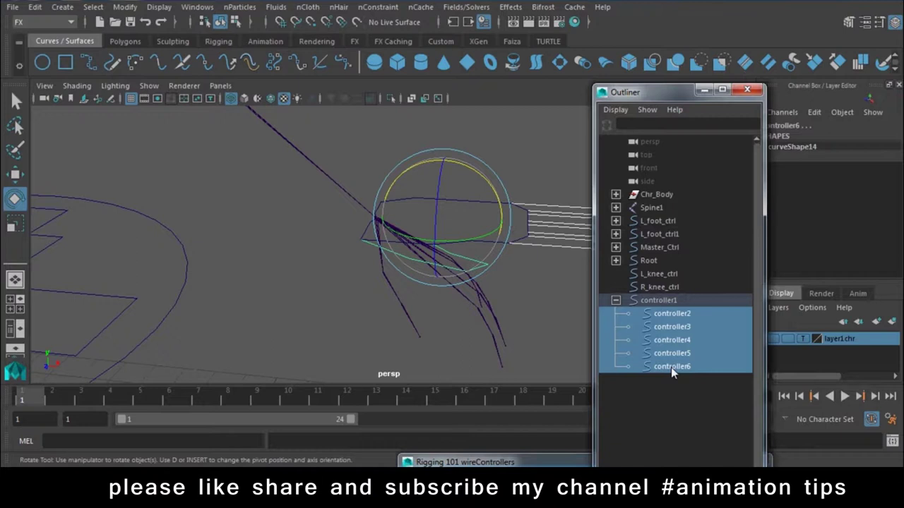
- Try unparenting controller2–6 with Shift+P, undo it, and close the Outliner
key(shift+p)
click(500, 200)
mouse_move(509, 226)
alt+right_down()
mouse_move(425, 245)
mouse_move(246, 145)
alt+right_up()
key(ctrl+z)
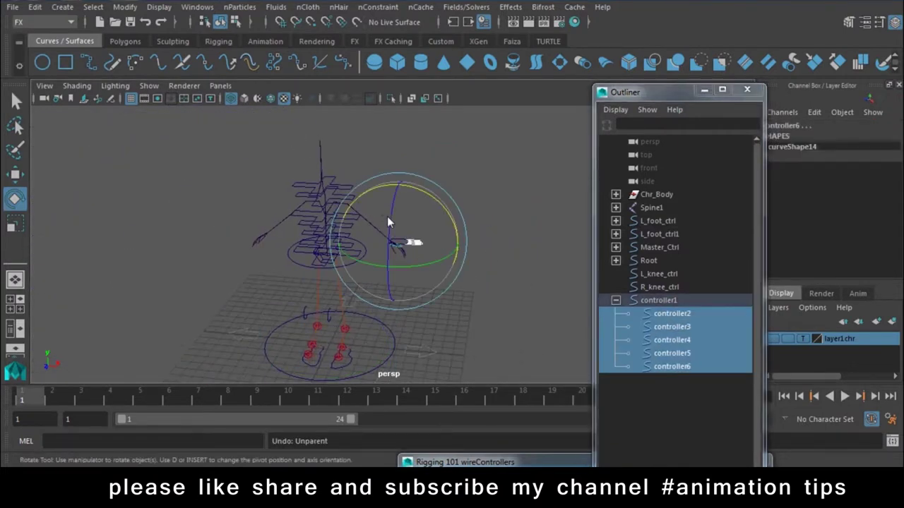
alt+right_drag(371, 189, 517, 303)
click(549, 166)
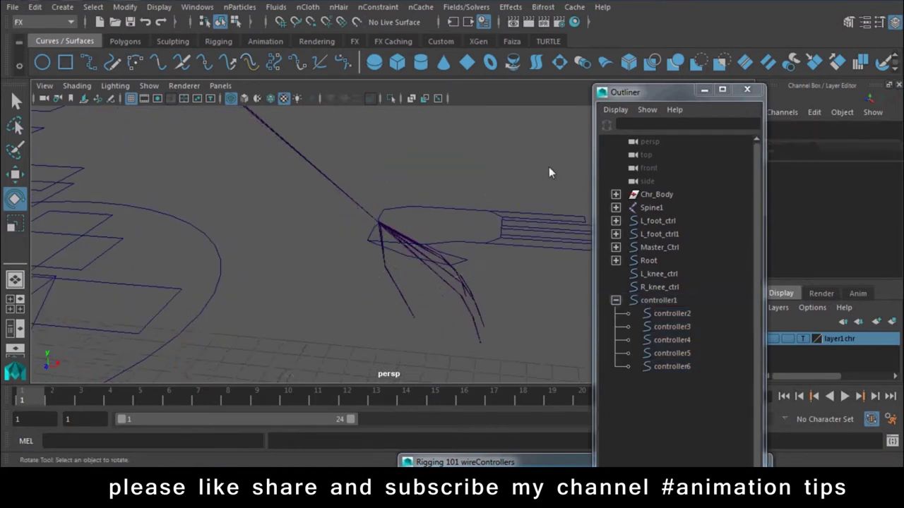
mouse_move(503, 244)
alt+right_down()
mouse_move(418, 266)
mouse_move(458, 255)
alt+right_up()
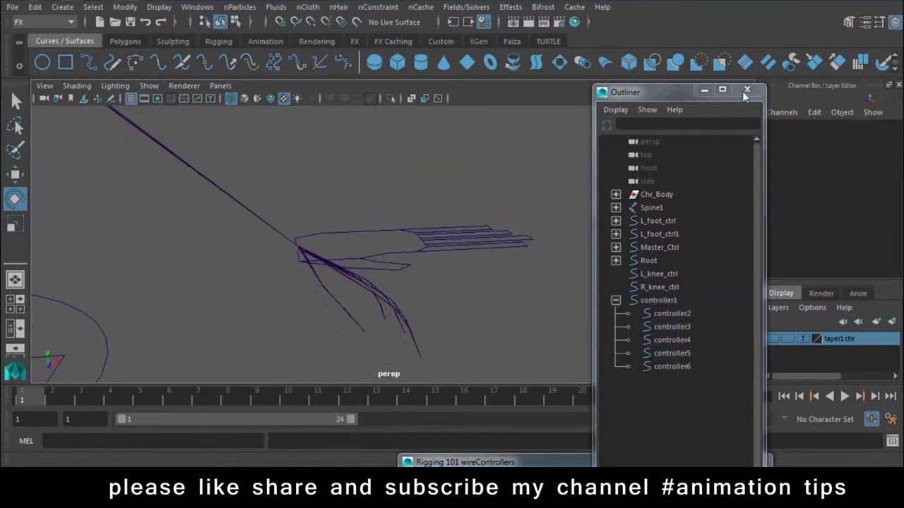
click(747, 90)
- Tilt controller1 to -35.583 on X and scale it down to 0.492
click(395, 255)
mouse_move(393, 257)
alt+mouse_down()
mouse_move(313, 173)
mouse_move(365, 196)
mouse_move(396, 225)
alt+mouse_up()
key(w)
mouse_move(415, 368)
alt+mouse_down()
mouse_move(361, 229)
mouse_move(457, 298)
mouse_move(337, 309)
alt+mouse_up()
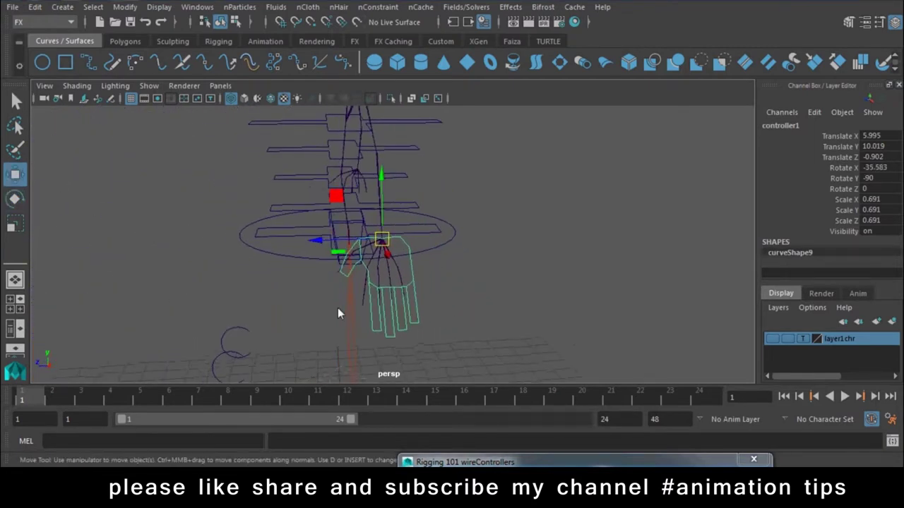
key(r)
mouse_move(381, 240)
mouse_down()
mouse_move(346, 303)
mouse_move(510, 275)
mouse_up()
key(w)
- In front view, duplicate the hand controller as controller7 and move it to the left hand
key(space)
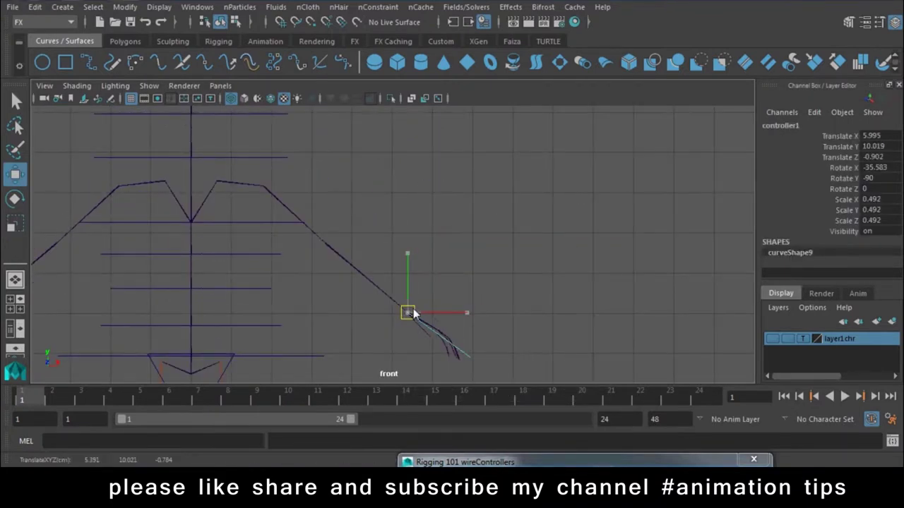
drag(426, 307, 416, 313)
mouse_move(400, 293)
alt+right_down()
mouse_move(563, 391)
mouse_move(448, 266)
alt+right_up()
drag(387, 252, 409, 240)
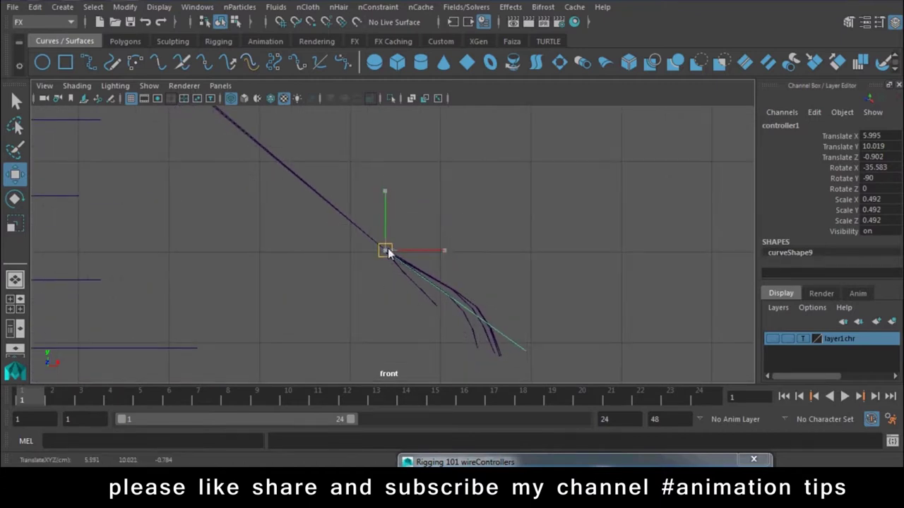
key(ctrl+z)
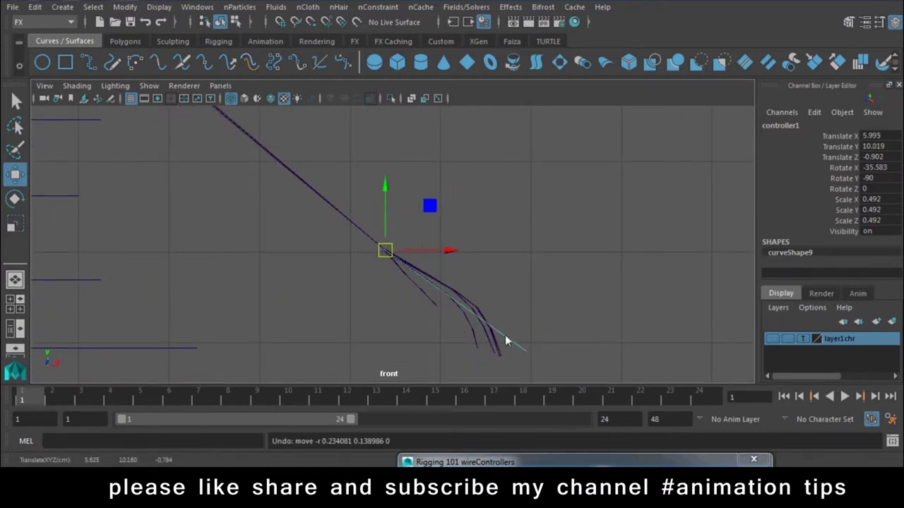
alt+right_drag(505, 334, 502, 278)
key(ctrl+d)
mouse_move(587, 237)
mouse_down()
mouse_move(167, 241)
mouse_move(176, 237)
mouse_up()
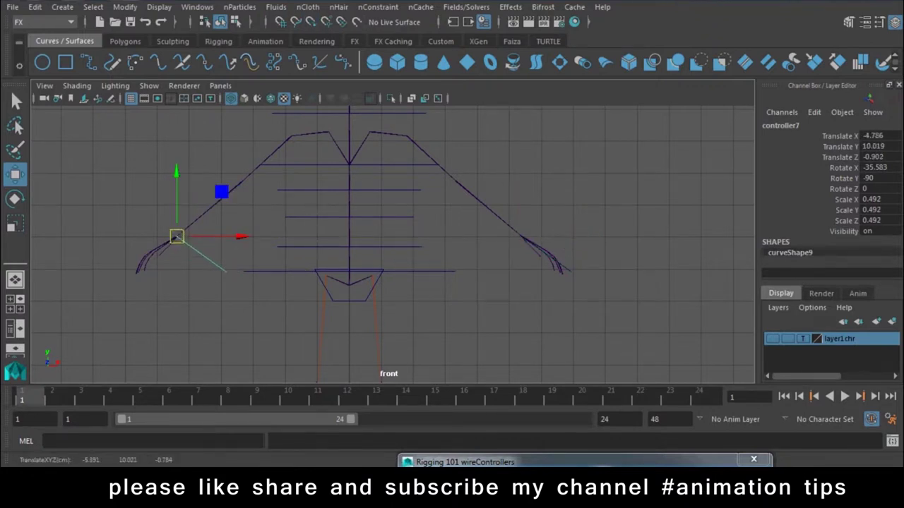
- Set controller7's Rotate Y to 90 to mirror the right-hand controller
double_click(868, 180)
text(90)
key(Return)
key(space)
mouse_move(296, 264)
mouse_down()
mouse_move(310, 230)
mouse_move(313, 302)
mouse_move(324, 258)
mouse_move(417, 270)
mouse_move(212, 257)
mouse_move(204, 241)
mouse_up()
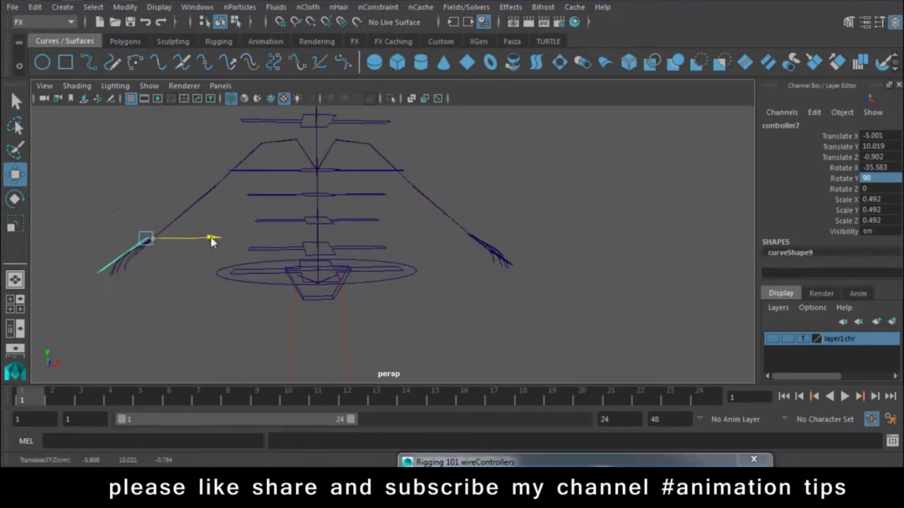
- Settle controller7 onto the left wrist in a frontal view
click(516, 264)
click(513, 265)
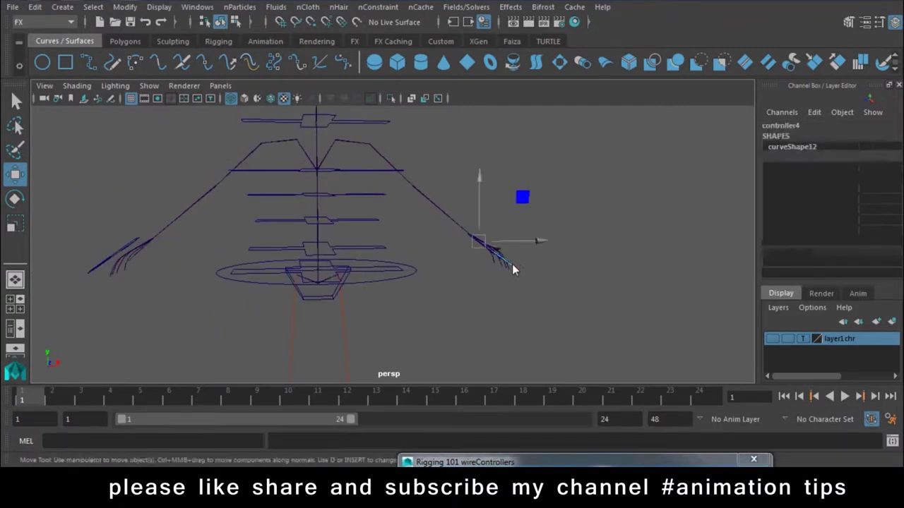
drag(533, 243, 553, 233)
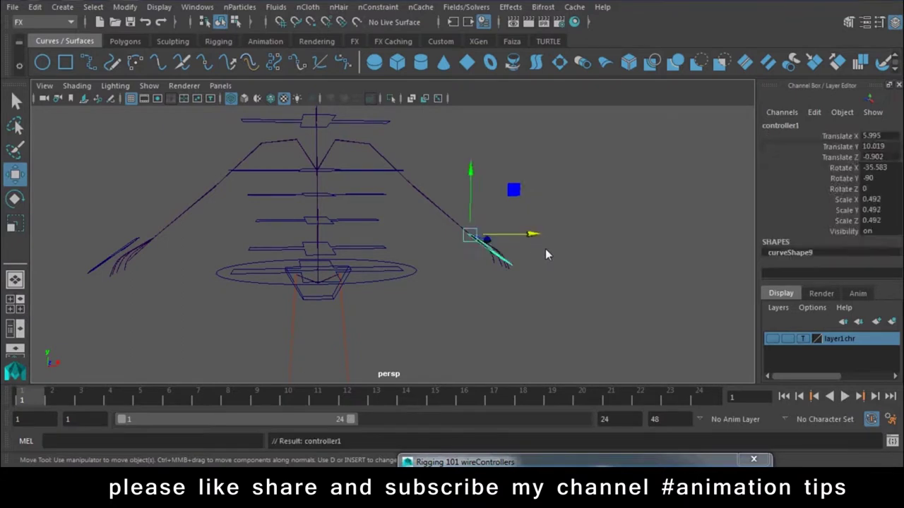
click(495, 311)
mouse_move(495, 311)
alt+mouse_down()
mouse_move(568, 357)
mouse_move(595, 319)
alt+mouse_up()
key(ctrl+z)
key(ctrl+z)
key(ctrl+z)
key(ctrl+z)
key(ctrl+z)
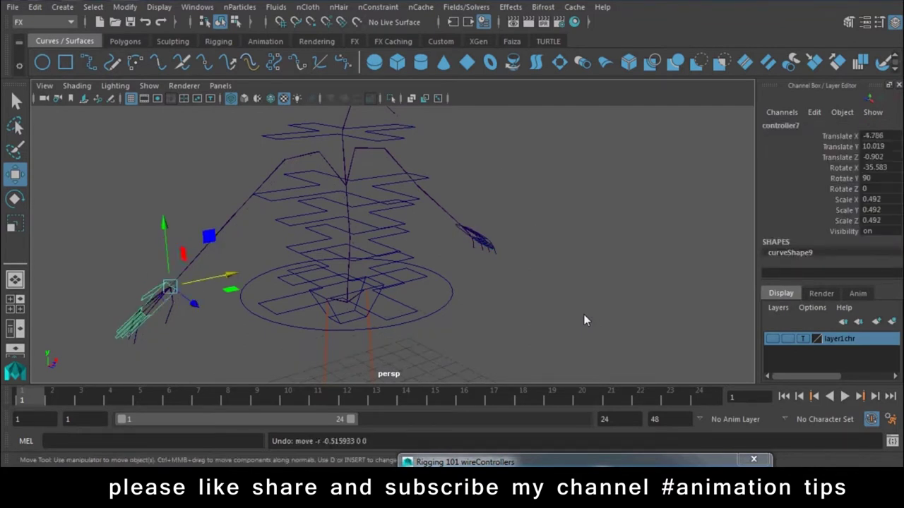
alt+drag(584, 314, 455, 271)
drag(241, 271, 233, 282)
drag(176, 234, 168, 226)
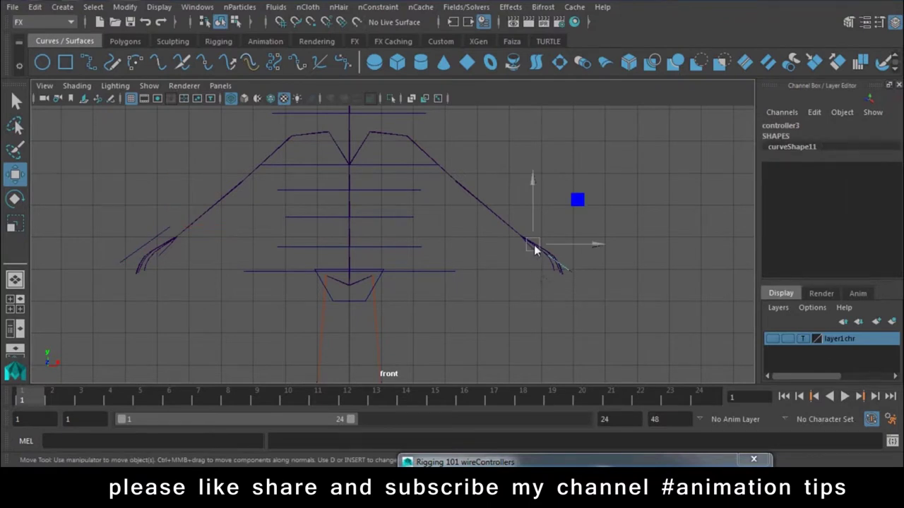
- Nudge controller1 onto the right wrist at Translate X 6.388, Y 10.33
click(540, 243)
key(ctrl+z)
click(541, 250)
drag(539, 232, 540, 227)
key(space)
click(544, 223)
alt+drag(533, 266, 569, 329)
click(533, 255)
mouse_move(534, 256)
alt+mouse_down()
mouse_move(603, 338)
mouse_move(420, 176)
mouse_move(434, 237)
mouse_move(323, 219)
alt+mouse_up()
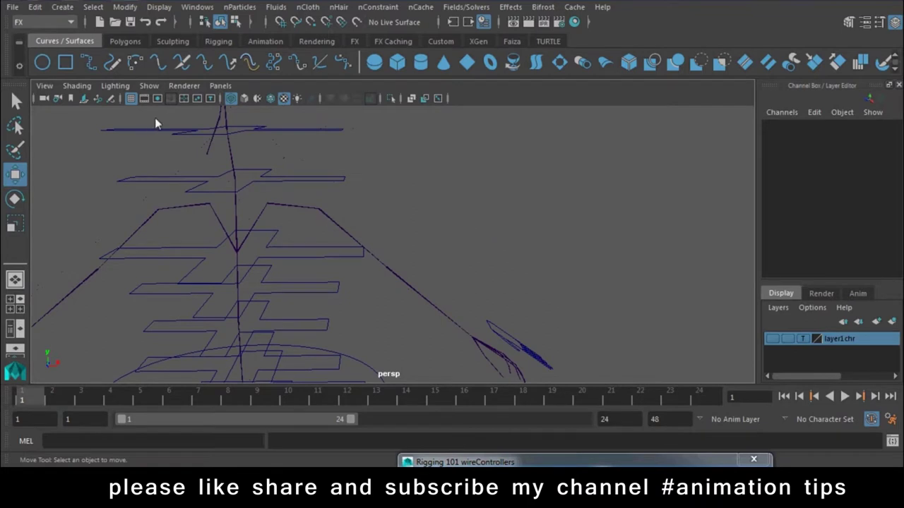
- Draw a new NURBS circle at the chest in the side view
click(45, 66)
key(space)
drag(353, 164, 384, 166)
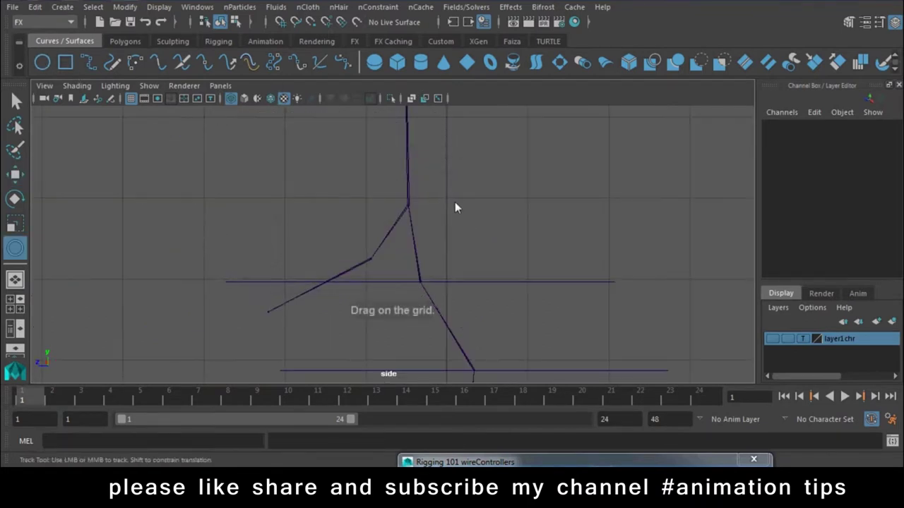
alt+middle_drag(290, 138, 387, 167)
mouse_move(422, 182)
mouse_down()
mouse_move(428, 203)
mouse_move(424, 149)
mouse_up()
key(e)
key(space)
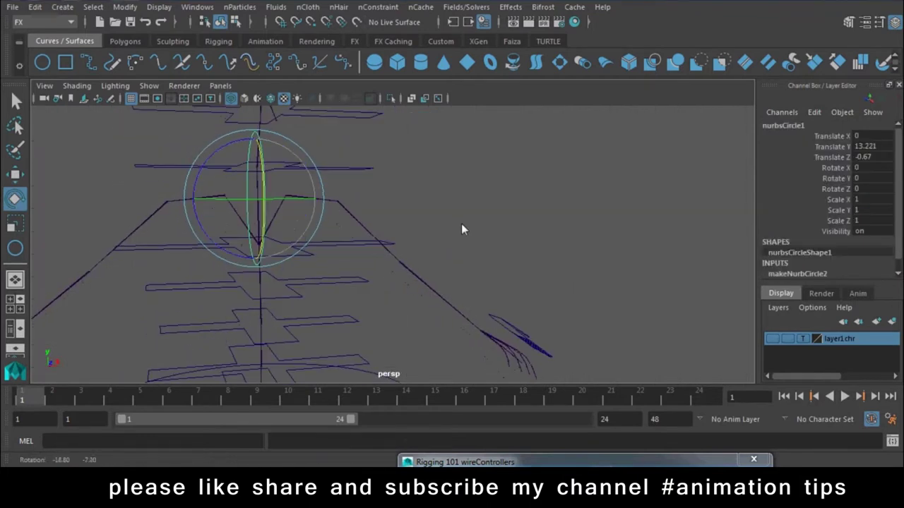
key(w)
- Place the circle at X 1.799 and duplicate it onto the mirrored arm
alt+drag(465, 258, 339, 262)
mouse_move(339, 220)
mouse_down()
mouse_move(541, 216)
mouse_move(334, 202)
mouse_up()
key(r)
alt+drag(422, 246, 312, 192)
key(w)
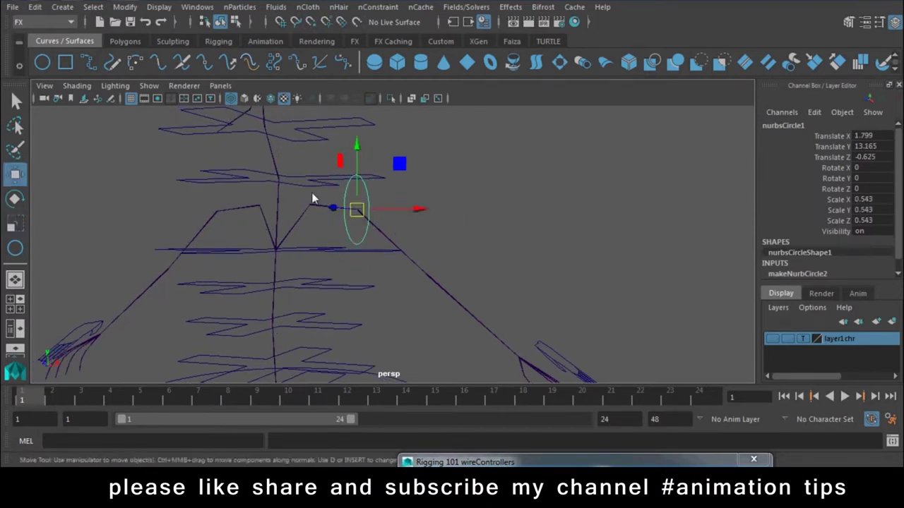
key(ctrl+d)
mouse_move(354, 214)
mouse_down()
mouse_move(228, 210)
mouse_move(335, 237)
mouse_up()
- Freeze nurbsCircle1's transformations so its translate and rotate read zero, then deselect it
click(375, 199)
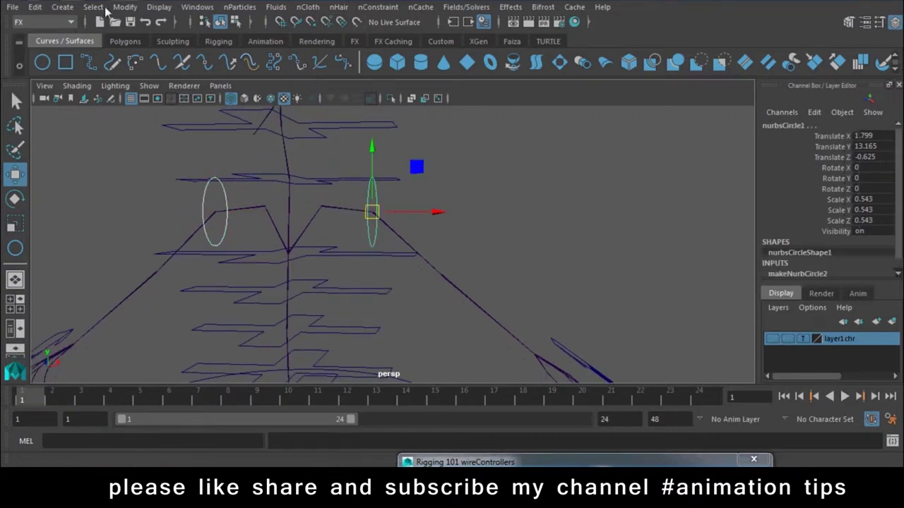
click(125, 8)
click(171, 67)
mouse_move(556, 312)
alt+mouse_down()
mouse_move(470, 268)
mouse_move(470, 339)
alt+mouse_up()
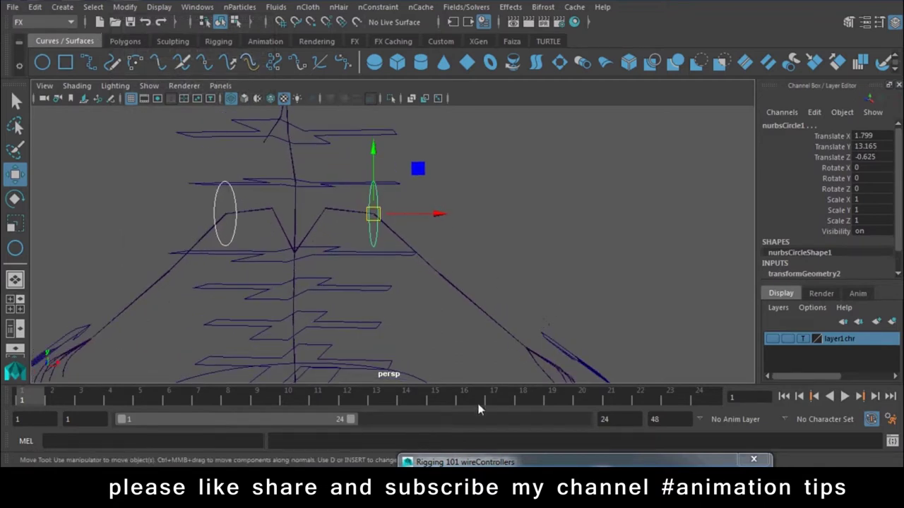
click(127, 9)
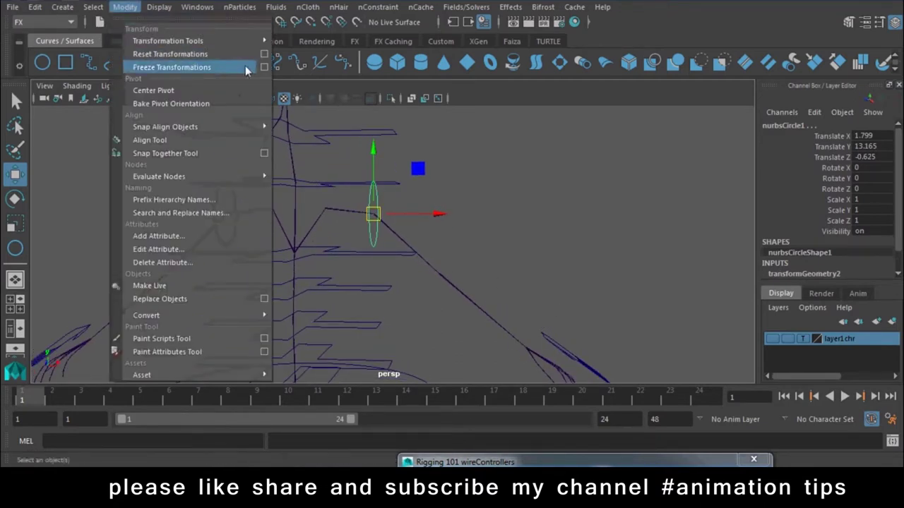
click(265, 65)
click(619, 192)
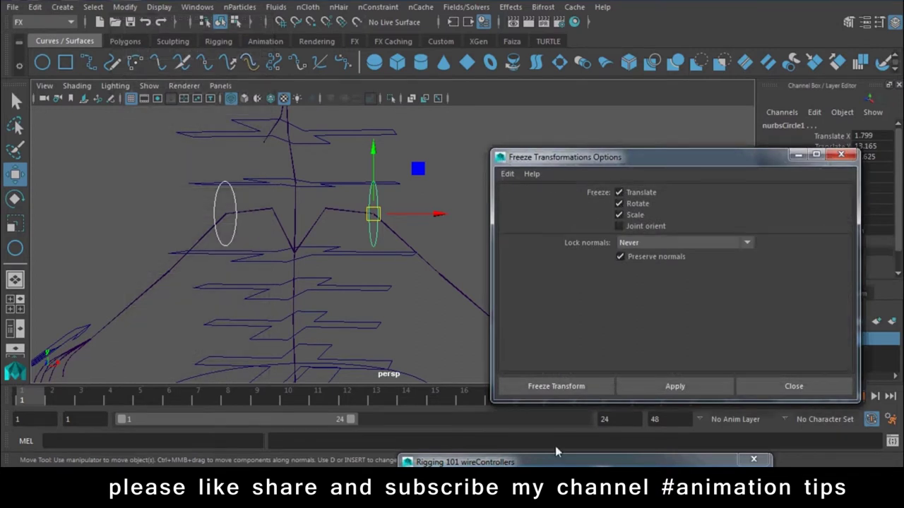
click(558, 387)
mouse_move(641, 294)
alt+mouse_down()
mouse_move(423, 195)
mouse_move(580, 222)
mouse_move(532, 203)
alt+mouse_up()
click(592, 239)
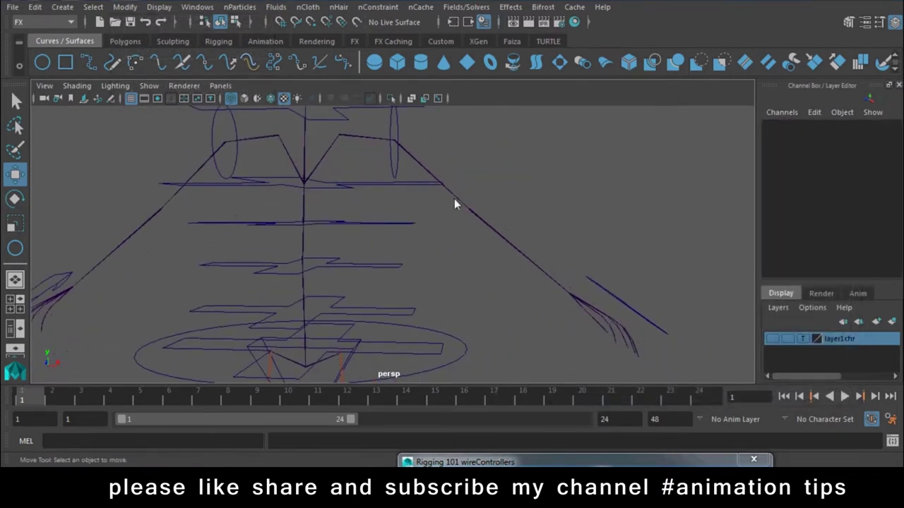
alt+drag(454, 203, 440, 129)
- Switch to the Rigging menu set and create ikHandle1 from the first arm's shoulder to wrist
click(47, 20)
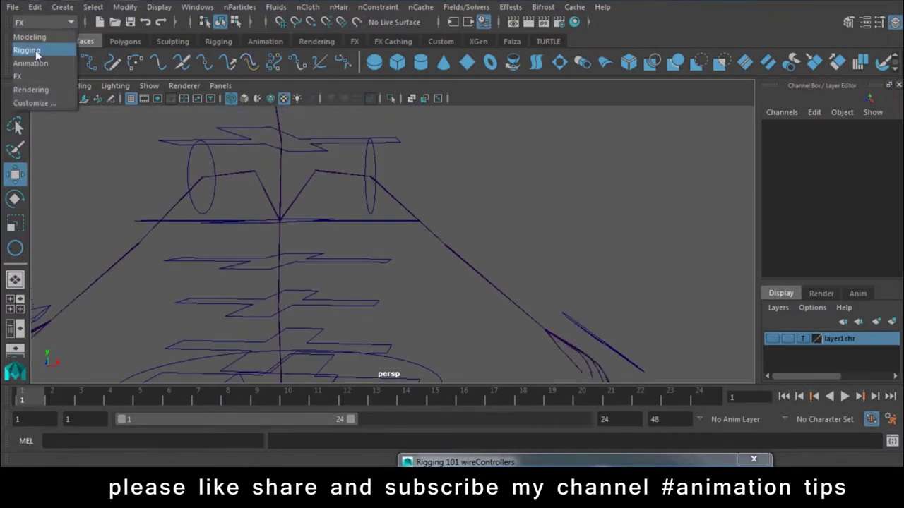
click(36, 49)
alt+drag(529, 182, 242, 26)
click(233, 8)
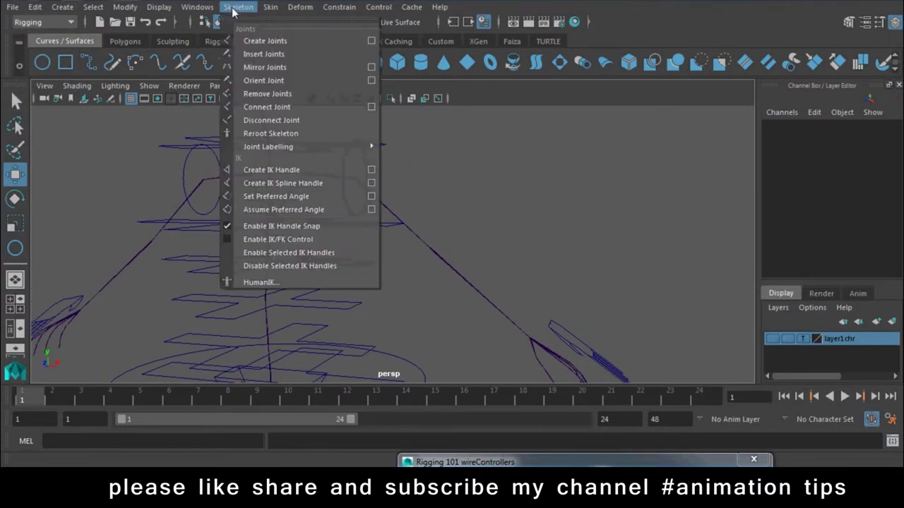
click(315, 169)
alt+drag(520, 285, 343, 168)
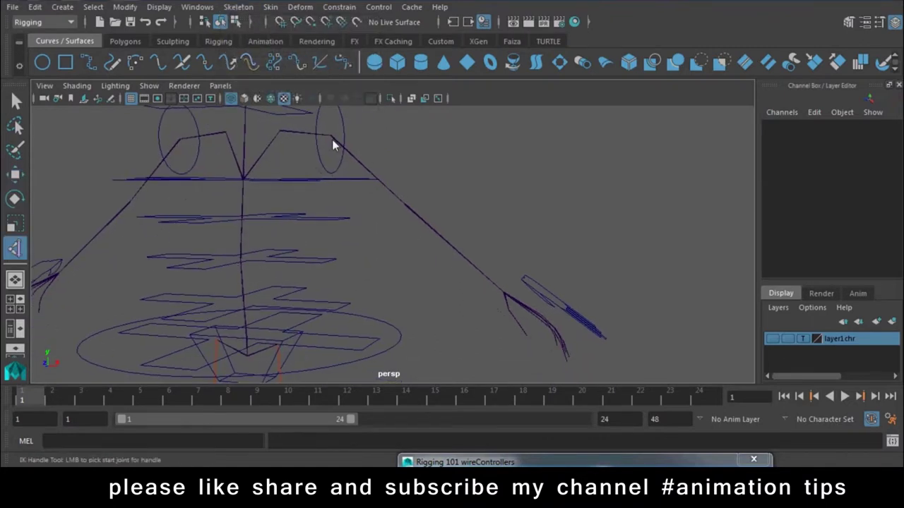
click(332, 140)
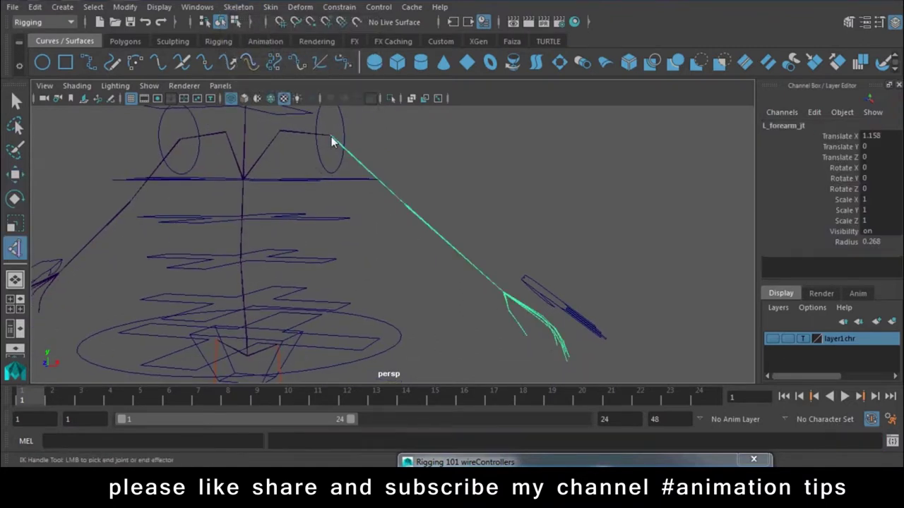
click(505, 297)
mouse_move(507, 286)
mouse_down()
mouse_move(548, 208)
mouse_move(505, 286)
mouse_move(306, 229)
mouse_move(366, 184)
mouse_up()
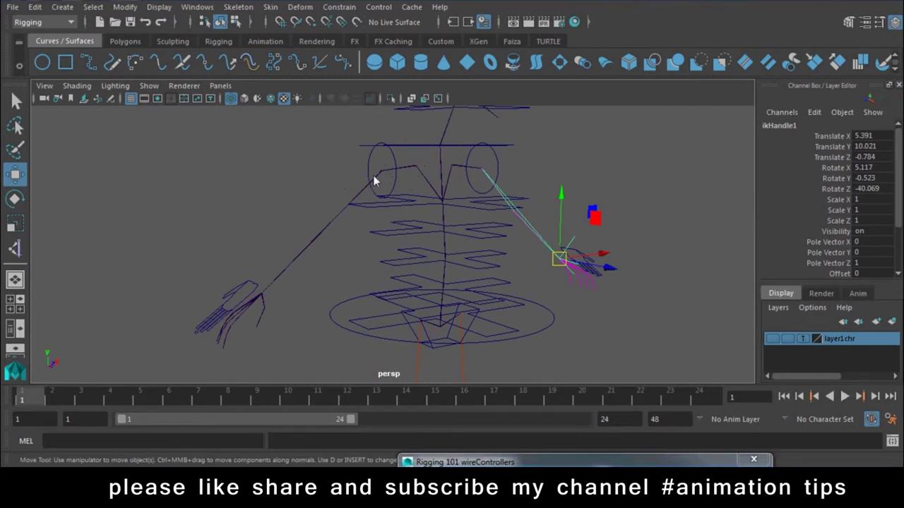
- Create ikHandle2 from the other arm's shoulder to its wrist
click(373, 175)
click(227, 7)
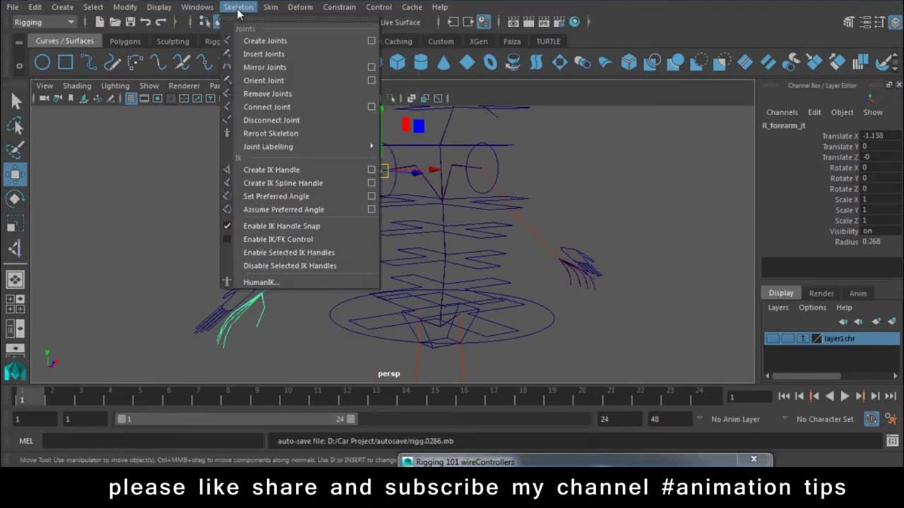
click(279, 171)
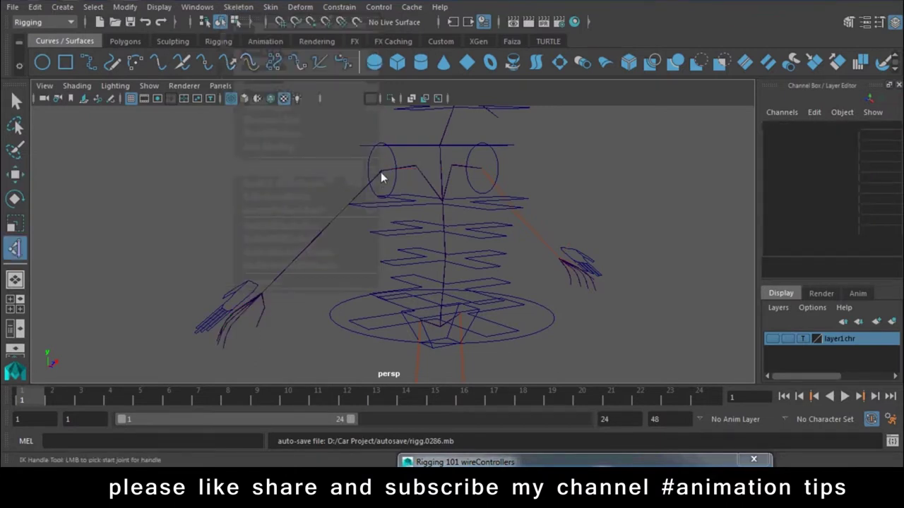
click(381, 172)
click(262, 300)
mouse_move(619, 294)
alt+mouse_down()
mouse_move(542, 287)
mouse_move(594, 276)
mouse_move(527, 234)
mouse_move(539, 234)
mouse_move(559, 302)
mouse_move(548, 246)
mouse_move(487, 279)
mouse_move(509, 305)
mouse_move(523, 304)
alt+mouse_up()
- Drag ikHandle1 around to test the arm bend, then undo the test moves
click(591, 281)
mouse_move(522, 222)
alt+mouse_down()
mouse_move(523, 263)
mouse_move(589, 299)
mouse_move(569, 247)
mouse_move(621, 239)
mouse_move(572, 182)
mouse_move(531, 192)
mouse_move(556, 277)
mouse_move(571, 283)
mouse_move(537, 269)
alt+mouse_up()
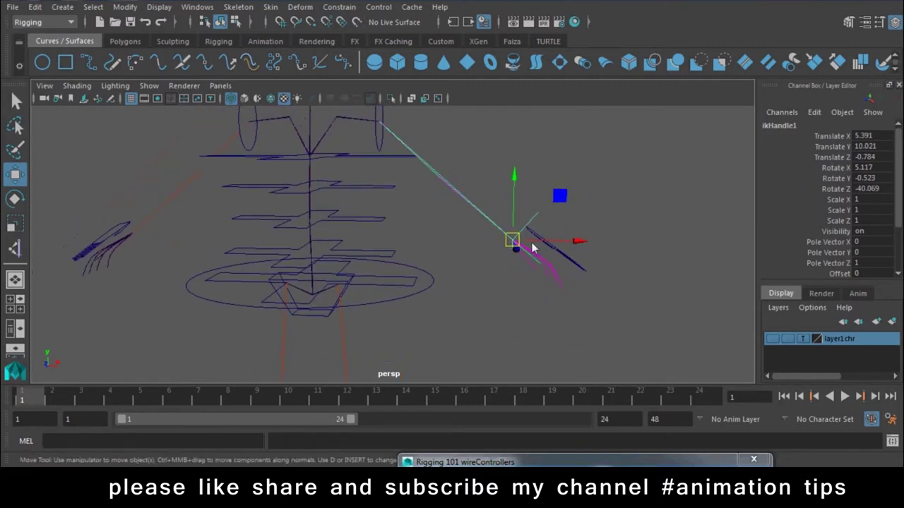
mouse_move(515, 240)
mouse_down()
mouse_move(470, 199)
mouse_move(445, 256)
mouse_move(459, 296)
mouse_move(358, 217)
mouse_move(442, 250)
mouse_move(463, 300)
mouse_up()
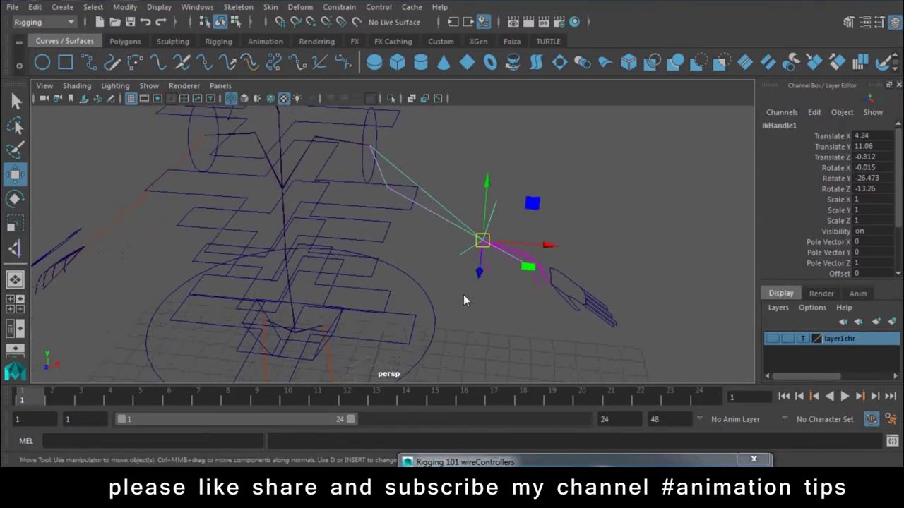
middle_drag(430, 227, 440, 296)
alt+drag(441, 296, 370, 275)
mouse_move(406, 225)
alt+mouse_down()
mouse_move(467, 290)
mouse_move(452, 318)
mouse_move(476, 294)
mouse_move(426, 261)
mouse_move(453, 275)
mouse_move(445, 274)
mouse_move(457, 226)
mouse_move(430, 254)
alt+mouse_up()
drag(543, 280, 434, 240)
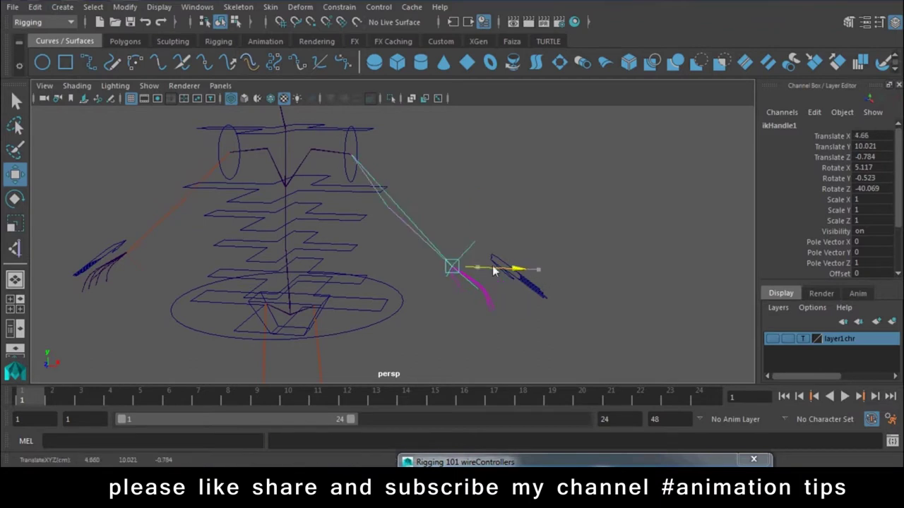
drag(382, 268, 475, 223)
key(ctrl+z)
key(ctrl+z)
key(ctrl+z)
key(ctrl+z)
key(ctrl+z)
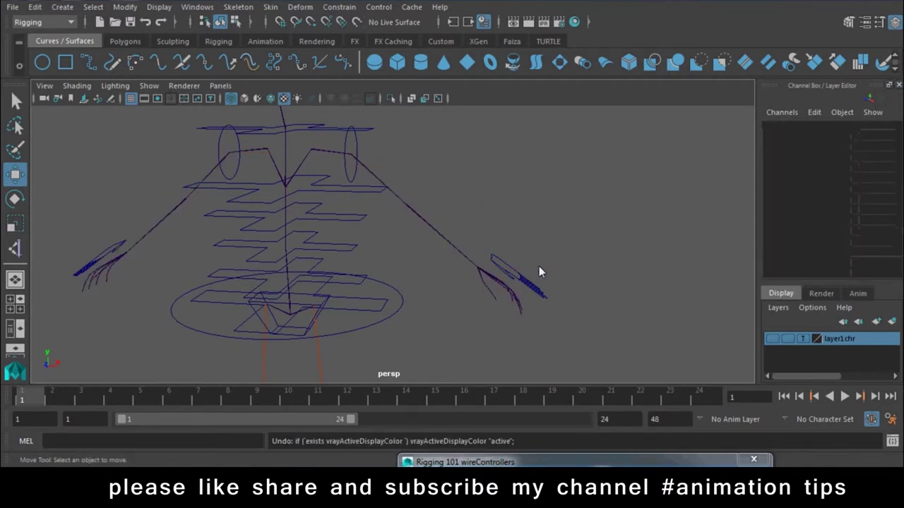
- Redo the earlier selections, then clear the selection and reframe the rig
click(160, 24)
click(161, 24)
click(161, 25)
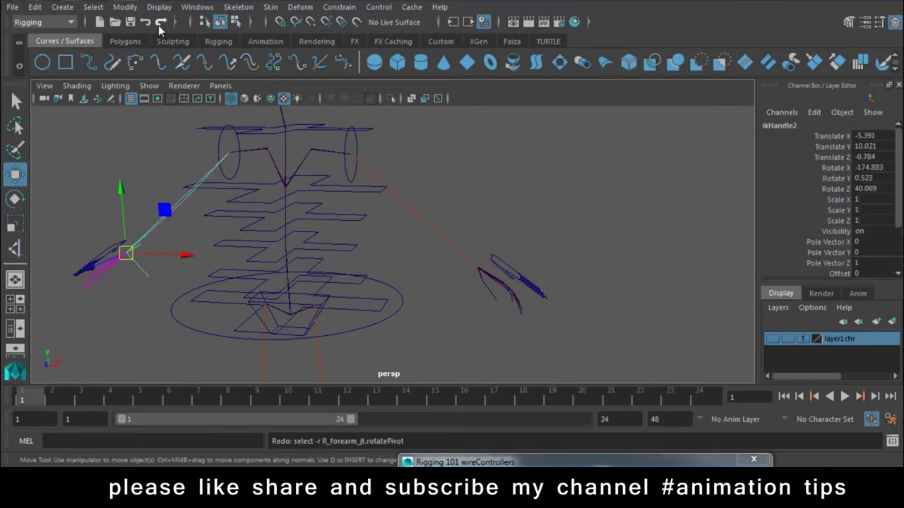
click(611, 212)
alt+drag(612, 212, 484, 283)
scroll(474, 313, up, 3)
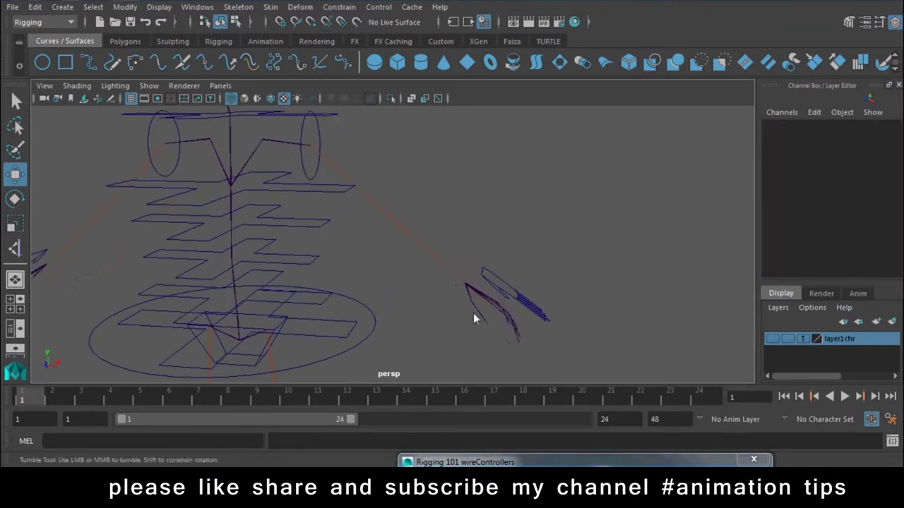
mouse_move(483, 324)
alt+mouse_down()
mouse_move(520, 319)
mouse_move(500, 323)
mouse_move(488, 308)
alt+mouse_up()
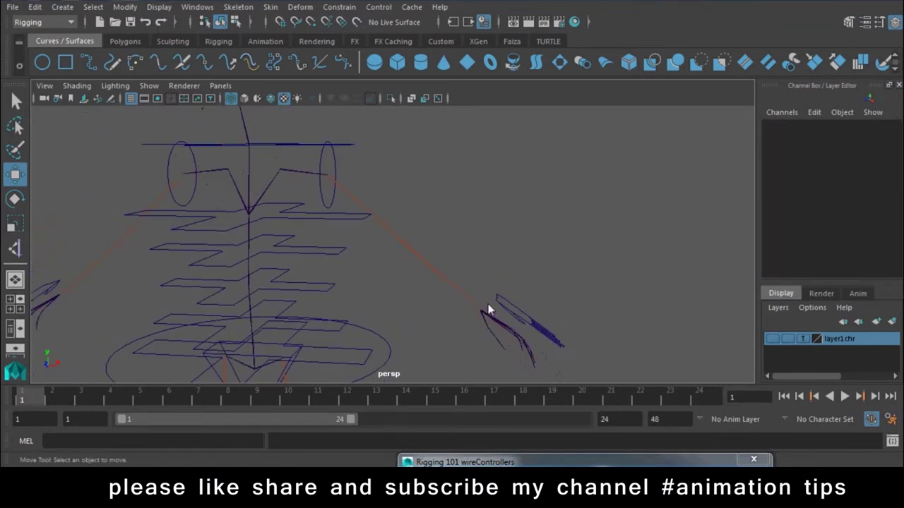
- Parent ikHandle1 under controller1 and drag the controller to confirm the arm follows
click(490, 321)
shift+click(539, 328)
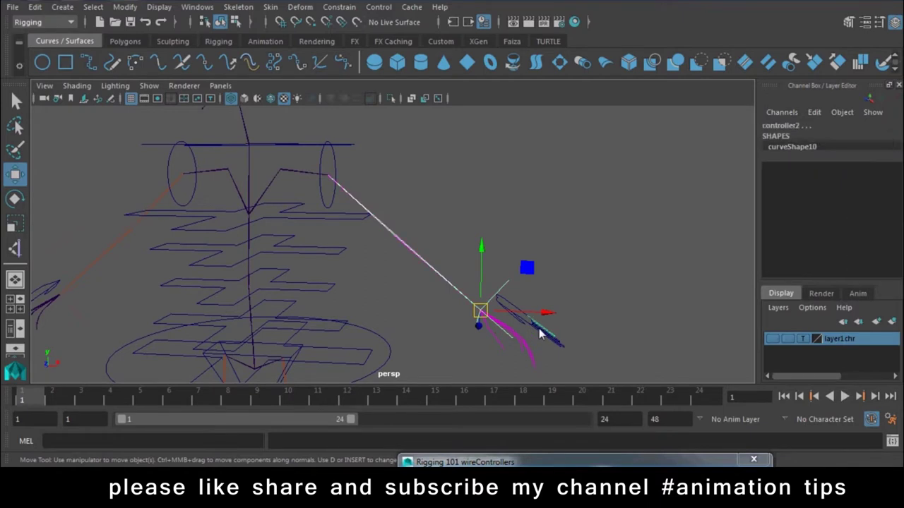
shift+click(506, 302)
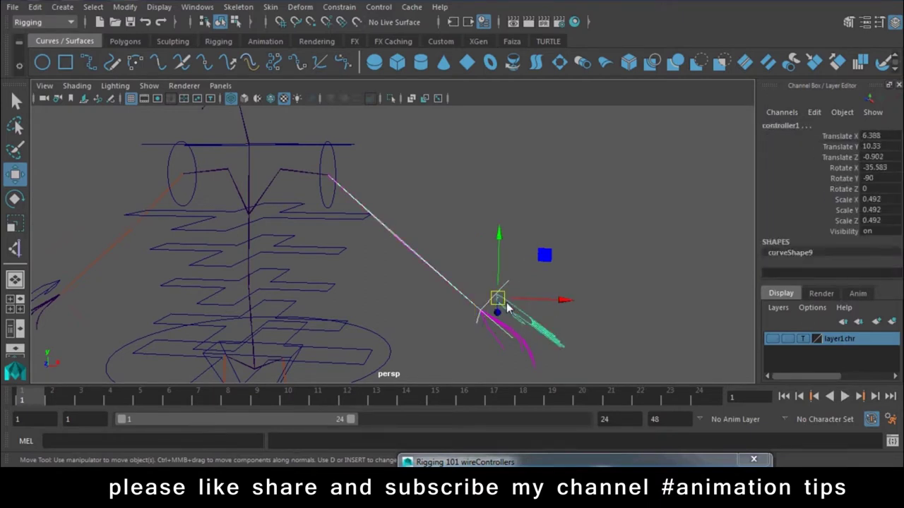
key(p)
click(506, 313)
click(506, 305)
mouse_move(507, 305)
mouse_down()
mouse_move(503, 226)
mouse_move(471, 282)
mouse_move(458, 224)
mouse_up()
mouse_move(410, 278)
alt+mouse_down()
mouse_move(307, 292)
mouse_move(257, 288)
alt+mouse_up()
- Parent ikHandle2 under controller7, then reselect controller1 and the shoulder circle
click(212, 265)
shift+click(214, 268)
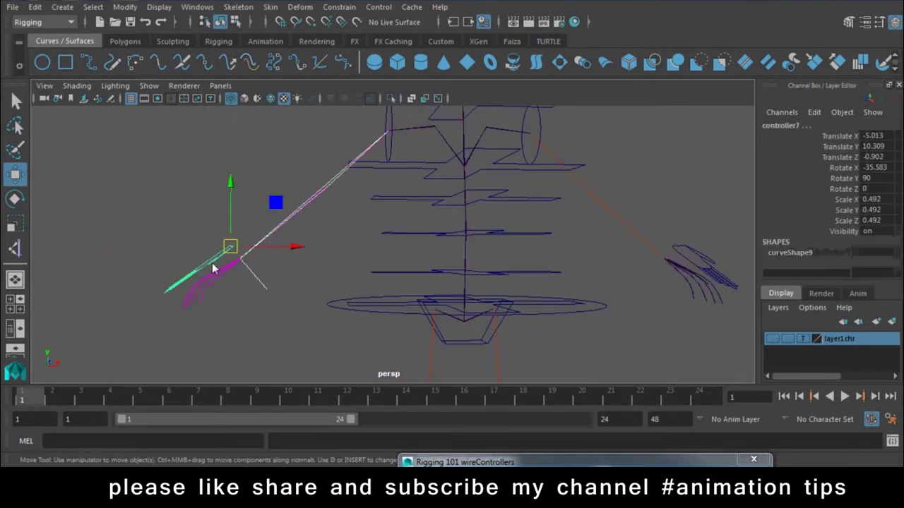
key(p)
mouse_move(440, 276)
alt+mouse_down()
mouse_move(127, 307)
mouse_move(496, 289)
alt+mouse_up()
click(471, 340)
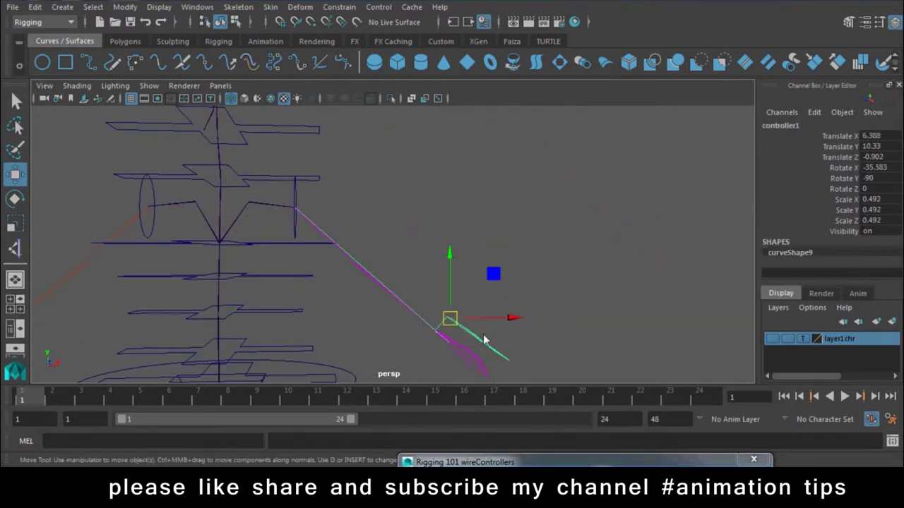
click(296, 196)
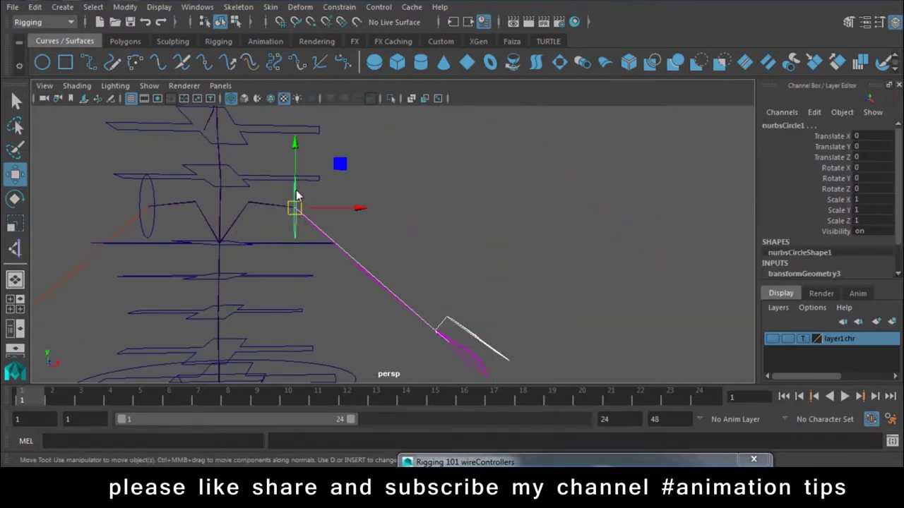
- Test-rotate the shoulder circle around Z, then undo the rotation
key(ctrl+z)
click(296, 195)
key(e)
mouse_move(352, 221)
mouse_down()
mouse_move(357, 136)
mouse_move(350, 274)
mouse_up()
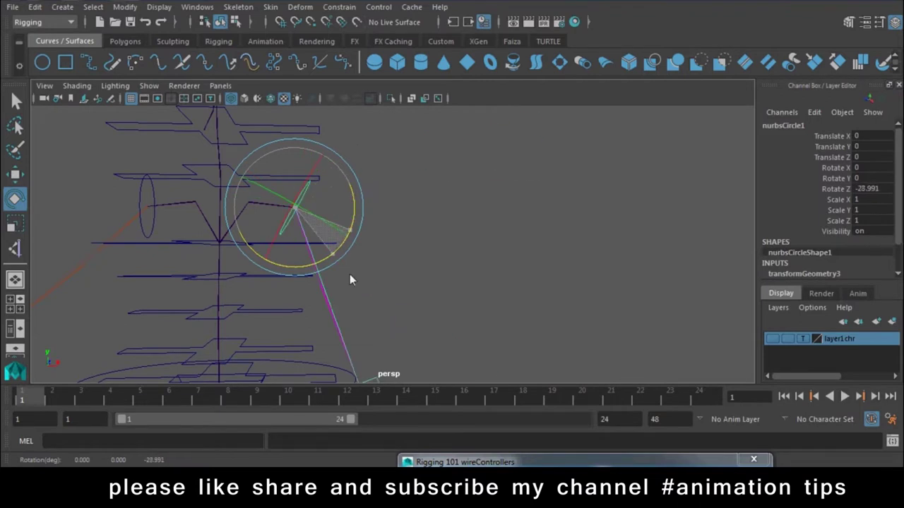
key(ctrl+z)
- Reselect the shoulder circles and test-rotate one slightly before undoing it
alt+drag(371, 180, 438, 221)
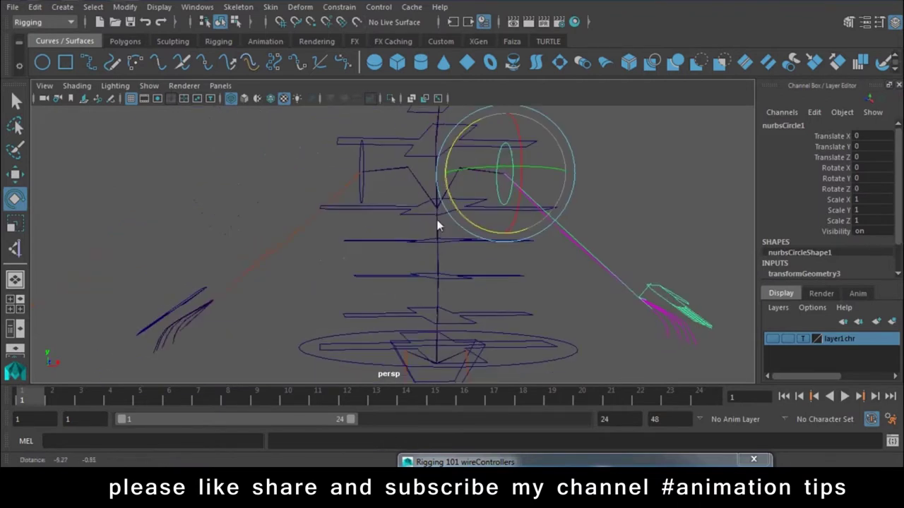
click(214, 279)
click(361, 156)
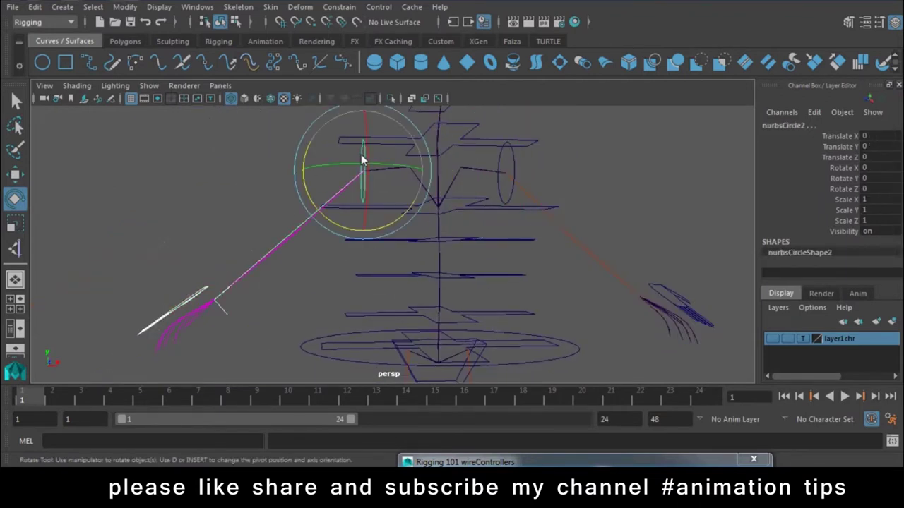
key(ctrl+z)
click(361, 154)
alt+middle_drag(519, 206, 389, 235)
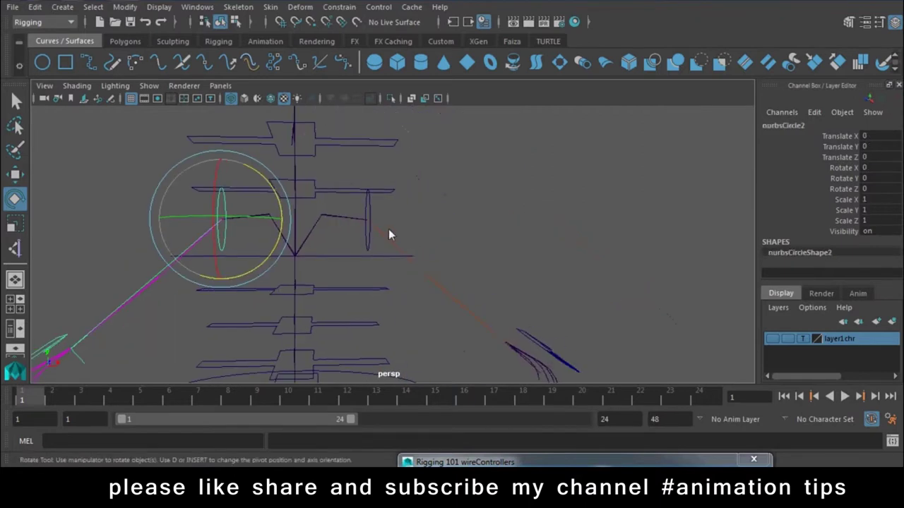
click(370, 208)
mouse_move(434, 230)
mouse_down()
mouse_move(438, 253)
mouse_move(495, 145)
mouse_up()
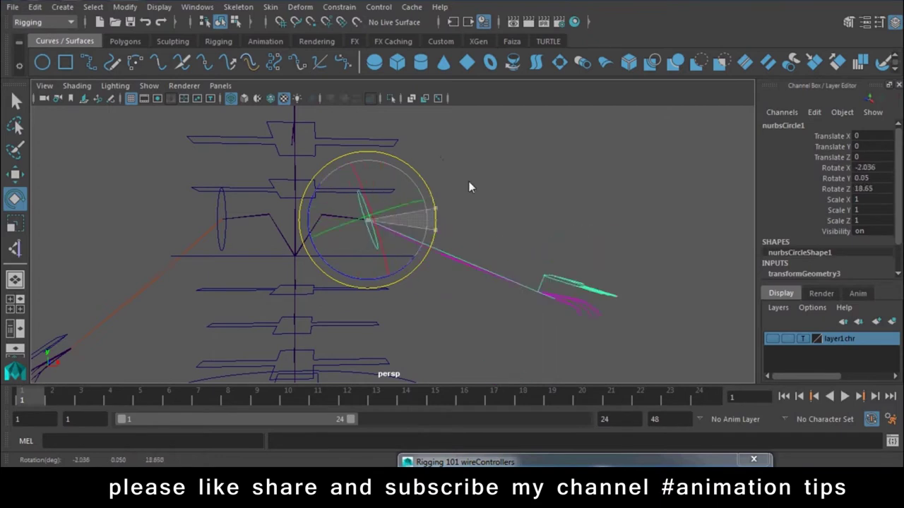
key(ctrl+z)
- Select controller1 and move it to a new test position at 6.388, 10.33, -0.902
key(w)
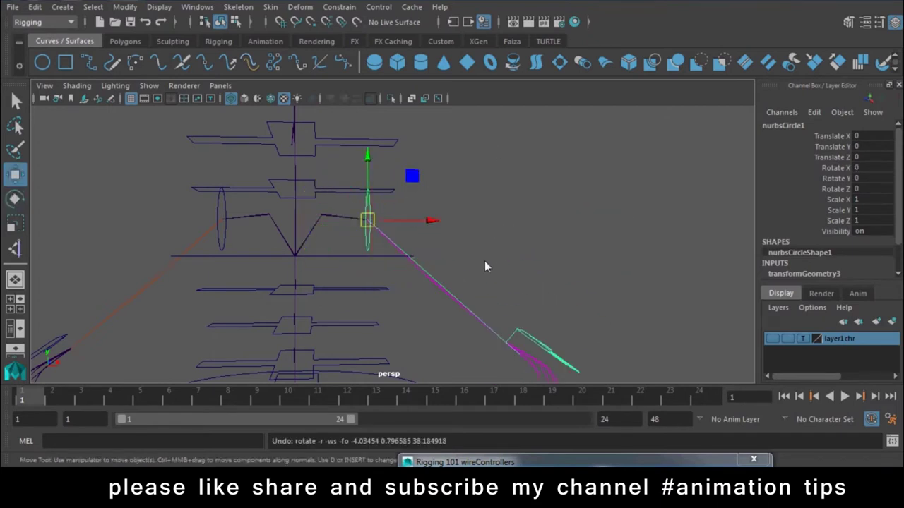
alt+drag(485, 260, 444, 236)
click(523, 327)
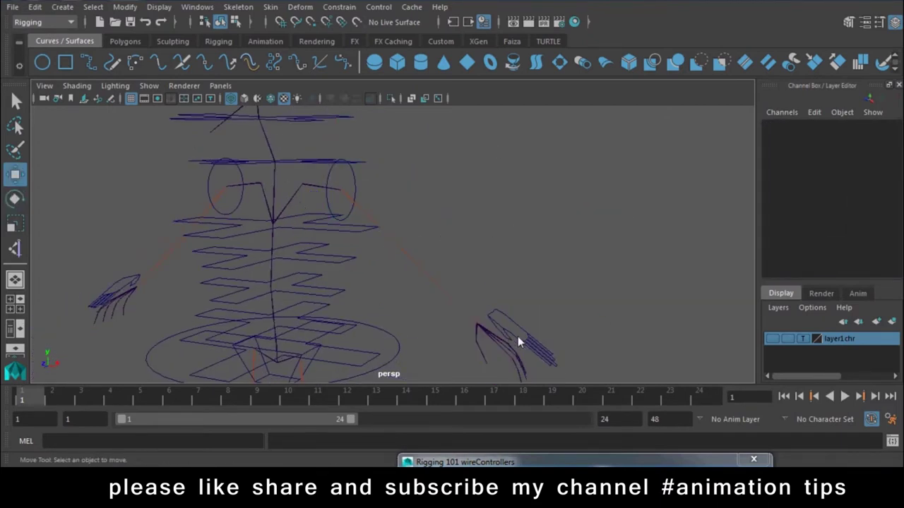
click(518, 338)
mouse_move(492, 319)
mouse_down()
mouse_move(429, 298)
mouse_move(477, 234)
mouse_up()
mouse_move(349, 255)
alt+mouse_down()
mouse_move(344, 223)
mouse_move(370, 258)
alt+mouse_up()
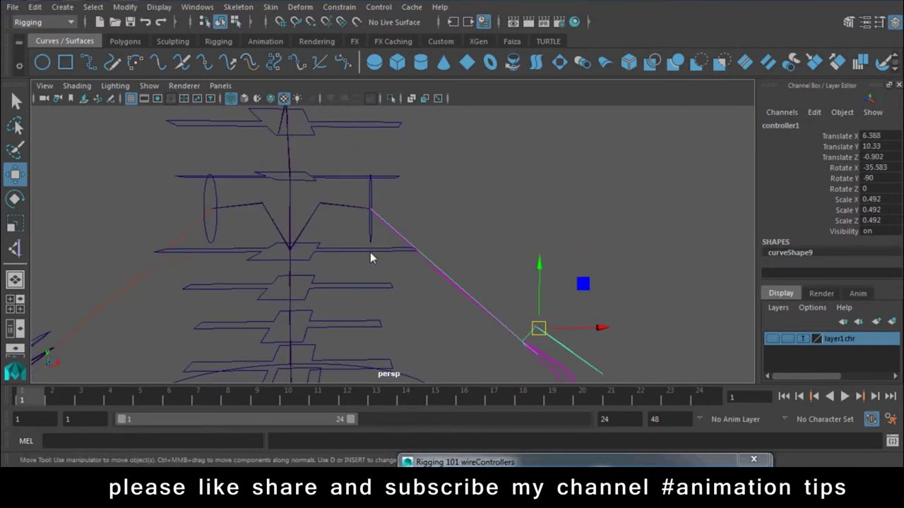
click(370, 238)
click(273, 260)
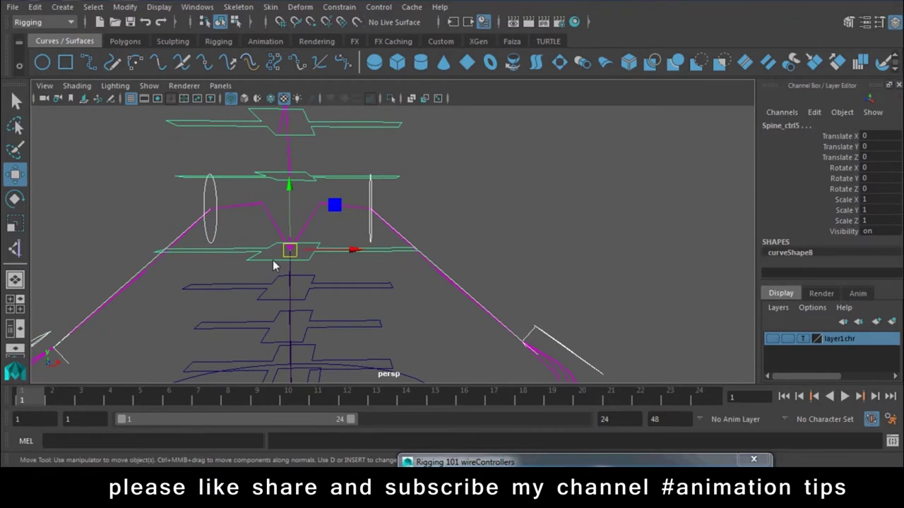
scroll(282, 261, down, 3)
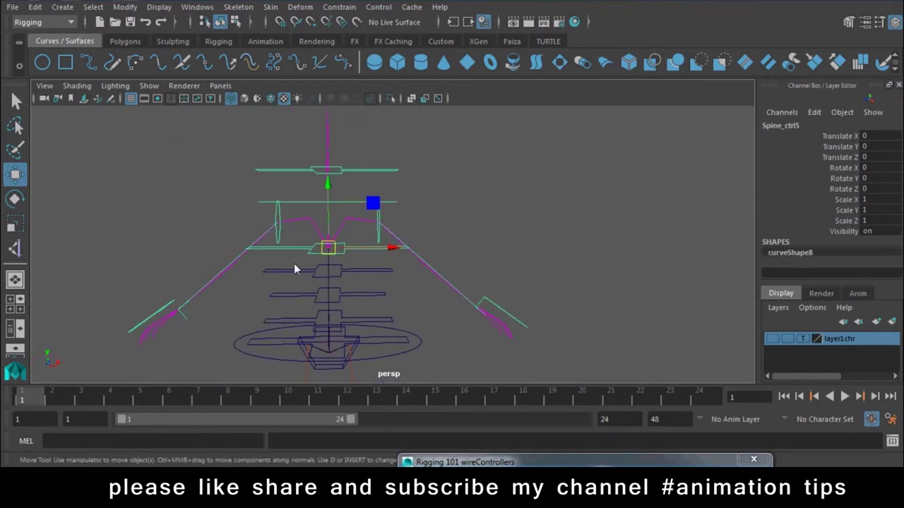
click(423, 341)
key(e)
mouse_move(385, 322)
mouse_down()
mouse_move(349, 284)
mouse_move(379, 188)
mouse_move(304, 176)
mouse_up()
click(384, 180)
key(w)
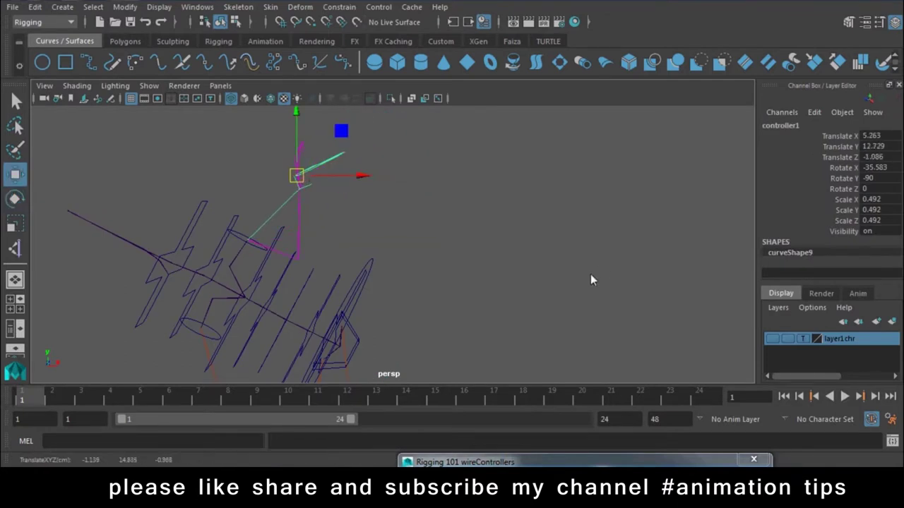
key(ctrl+z)
key(ctrl+z)
key(ctrl+z)
key(ctrl+z)
mouse_move(550, 286)
alt+mouse_down()
mouse_move(323, 183)
mouse_move(438, 236)
mouse_move(202, 252)
mouse_move(438, 251)
alt+mouse_up()
scroll(603, 365, up, 3)
scroll(541, 303, up, 3)
scroll(442, 282, up, 3)
scroll(488, 335, up, 2)
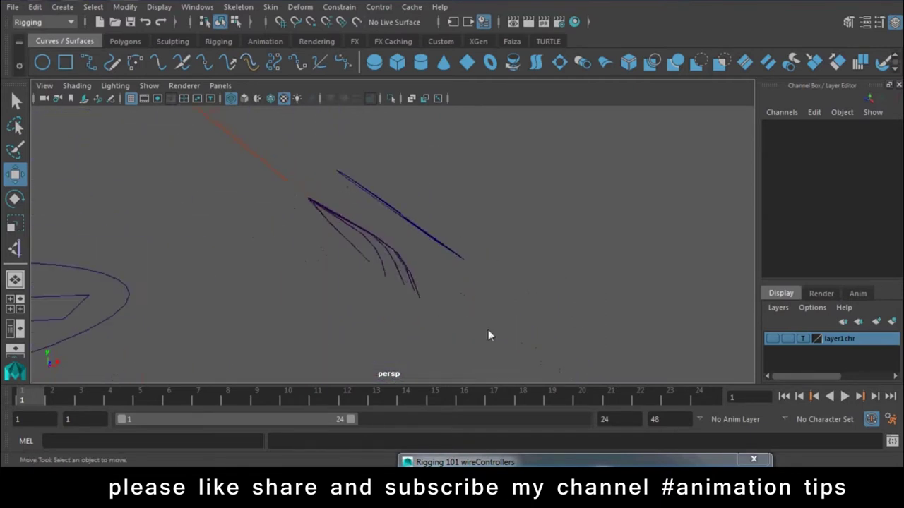
mouse_move(488, 336)
alt+mouse_down()
mouse_move(389, 283)
mouse_move(537, 297)
mouse_move(516, 337)
mouse_move(467, 291)
mouse_move(436, 283)
mouse_move(485, 335)
mouse_move(334, 279)
alt+mouse_up()
key(a)
mouse_move(401, 237)
alt+mouse_down()
mouse_move(422, 265)
mouse_move(454, 197)
alt+mouse_up()
click(409, 252)
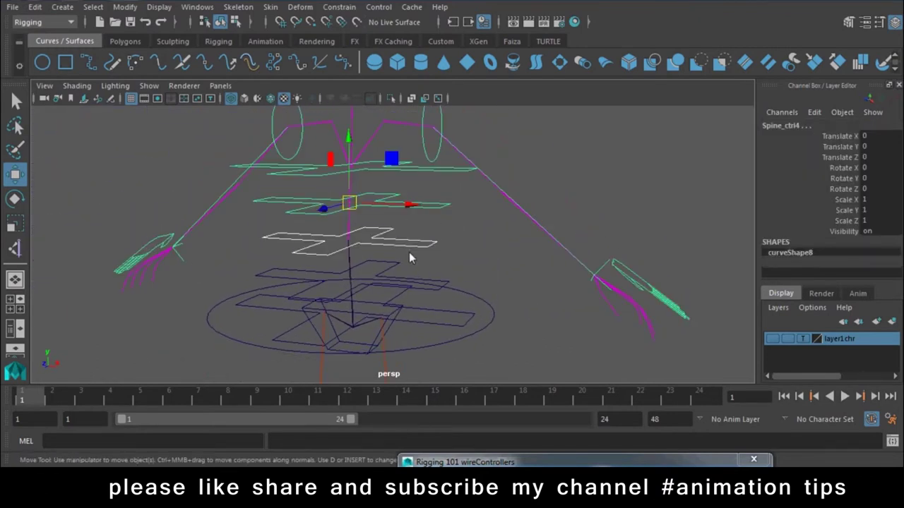
mouse_move(408, 252)
alt+mouse_down()
mouse_move(457, 204)
mouse_move(434, 191)
mouse_move(462, 255)
mouse_move(487, 258)
mouse_move(428, 211)
mouse_move(469, 210)
alt+mouse_up()
- Create a new NURBS circle and point-snap it onto the index finger joint
click(42, 62)
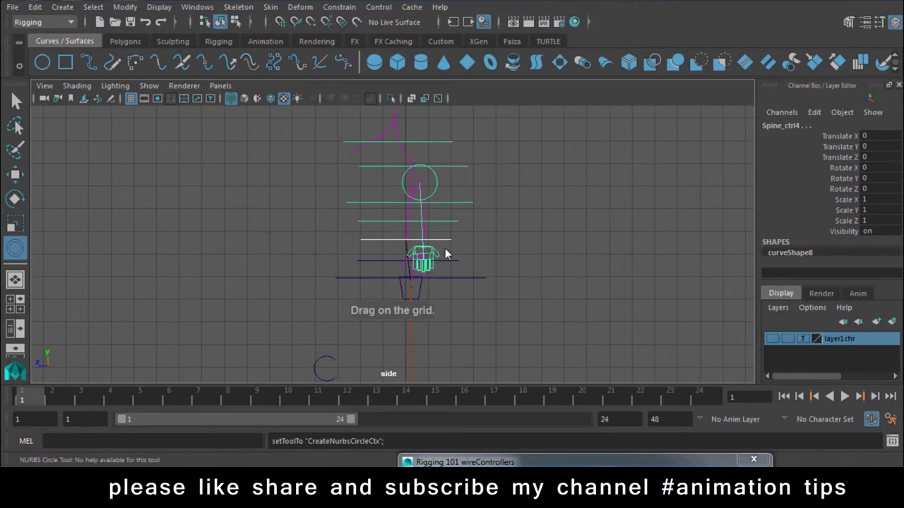
click(466, 259)
key(w)
mouse_move(518, 234)
mouse_down()
mouse_move(508, 276)
mouse_move(296, 180)
mouse_up()
key(v)
middle_drag(249, 200, 335, 192)
mouse_move(369, 207)
alt+mouse_down()
mouse_move(468, 272)
mouse_move(481, 342)
mouse_move(444, 283)
mouse_move(465, 312)
mouse_move(473, 310)
alt+mouse_up()
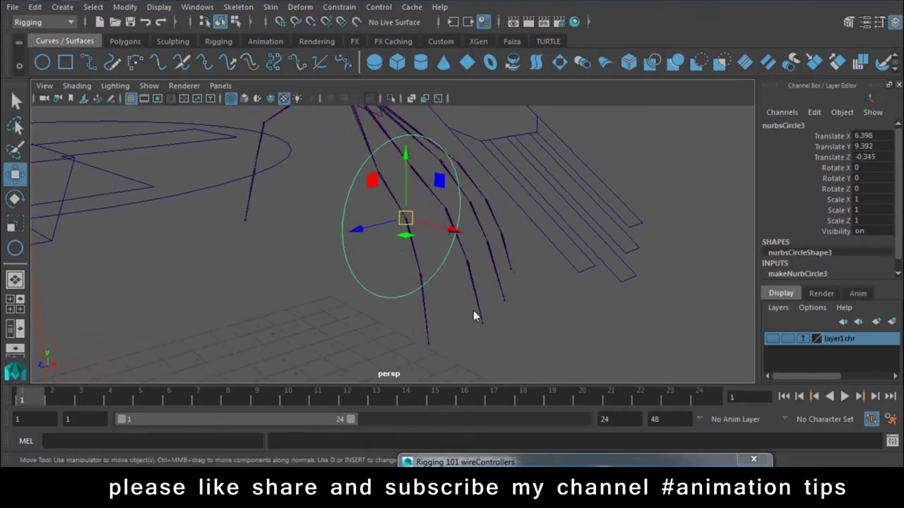
key(v)
mouse_move(407, 221)
mouse_down()
mouse_move(422, 281)
mouse_move(466, 323)
mouse_move(512, 313)
mouse_move(512, 240)
mouse_move(529, 289)
mouse_up()
- Tilt nurbsCircle3 to -60.453 in Z and scale it down to 0.457
key(e)
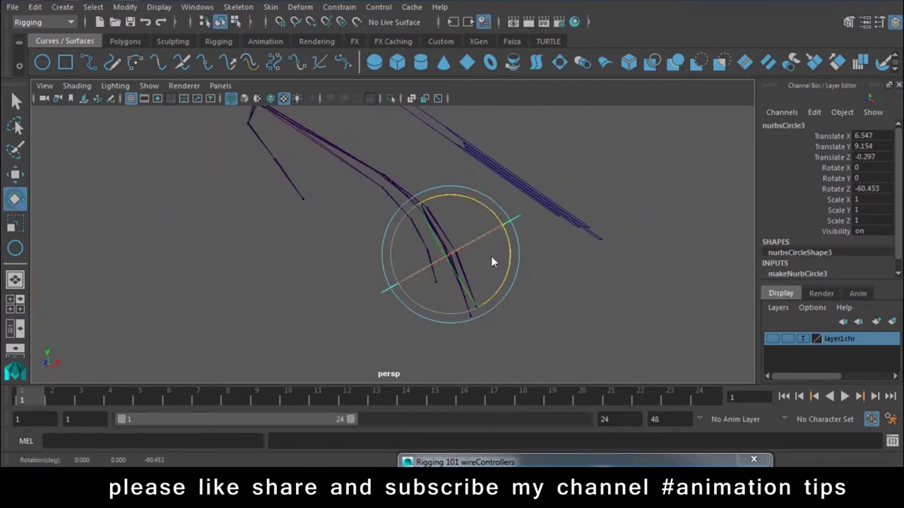
key(r)
mouse_move(491, 257)
alt+mouse_down()
mouse_move(418, 285)
mouse_move(383, 254)
alt+mouse_up()
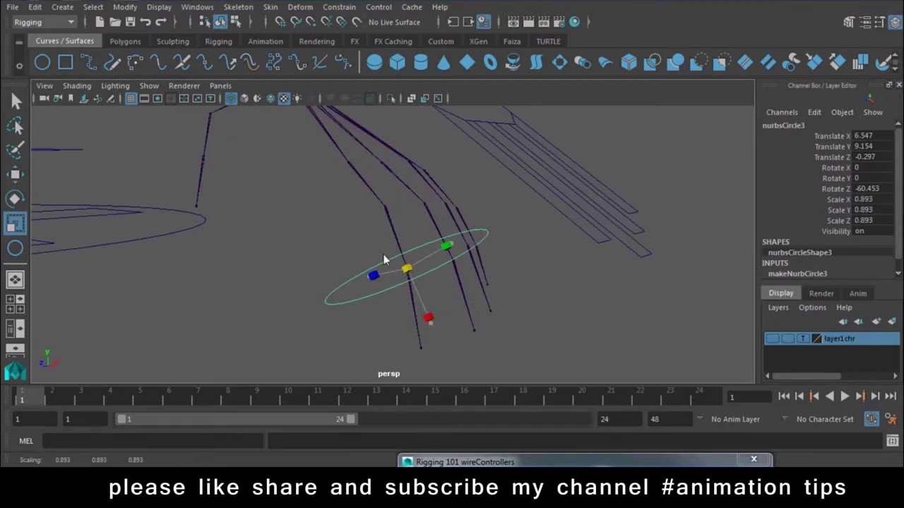
drag(329, 223, 312, 217)
key(w)
key(v)
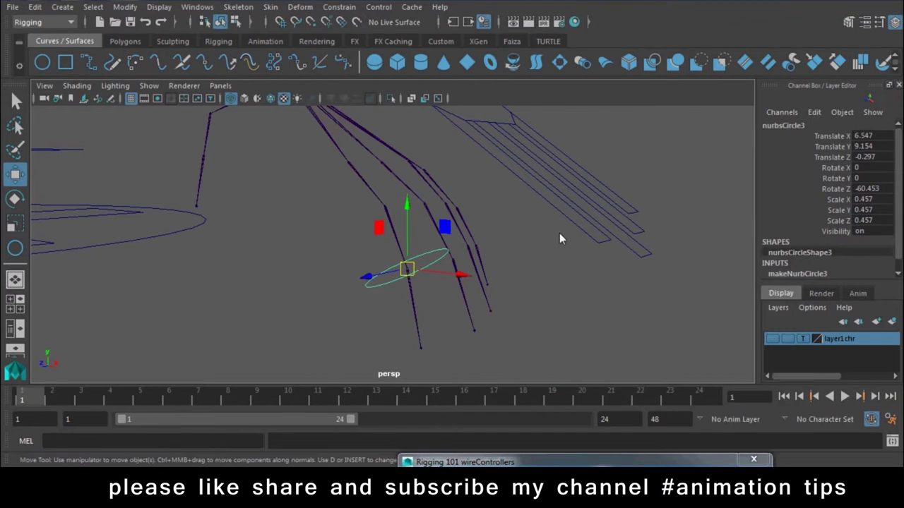
alt+drag(559, 233, 536, 237)
- Try freezing the circle's rotation and scale and zeroing Translate Z, then undo both changes
click(128, 11)
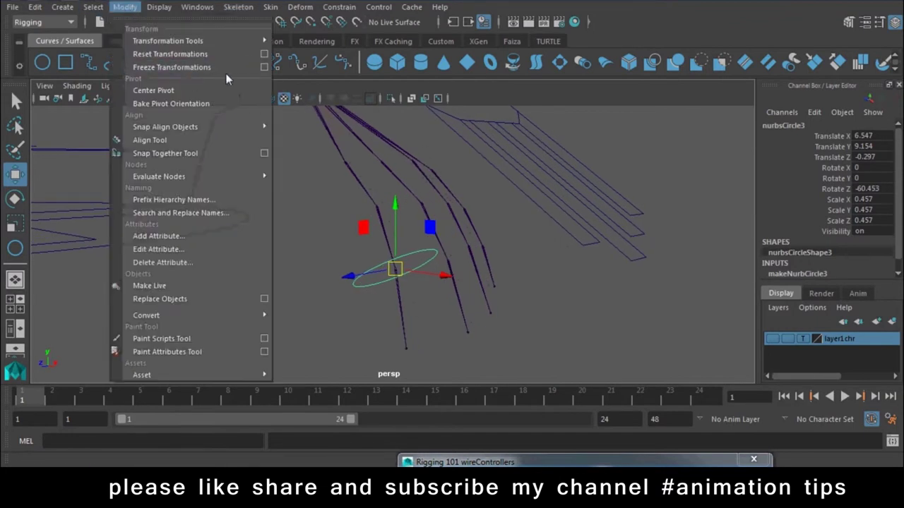
click(264, 66)
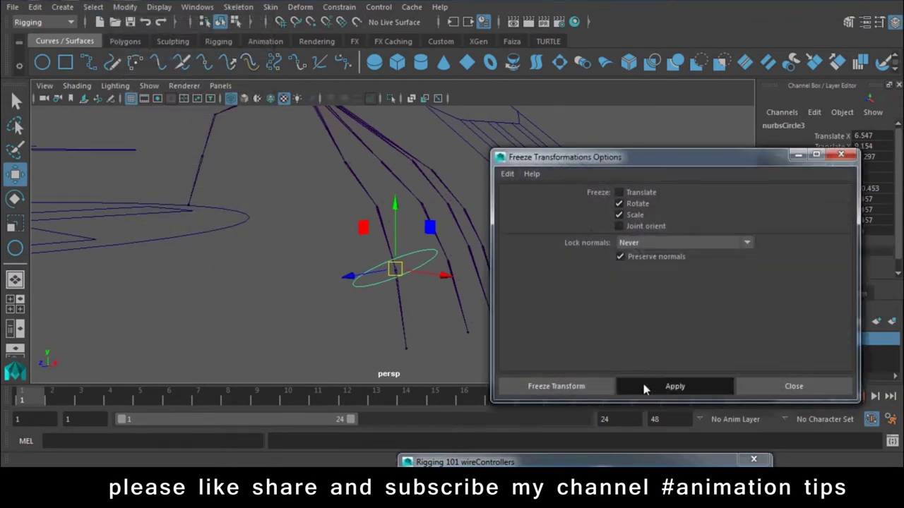
click(644, 387)
click(769, 387)
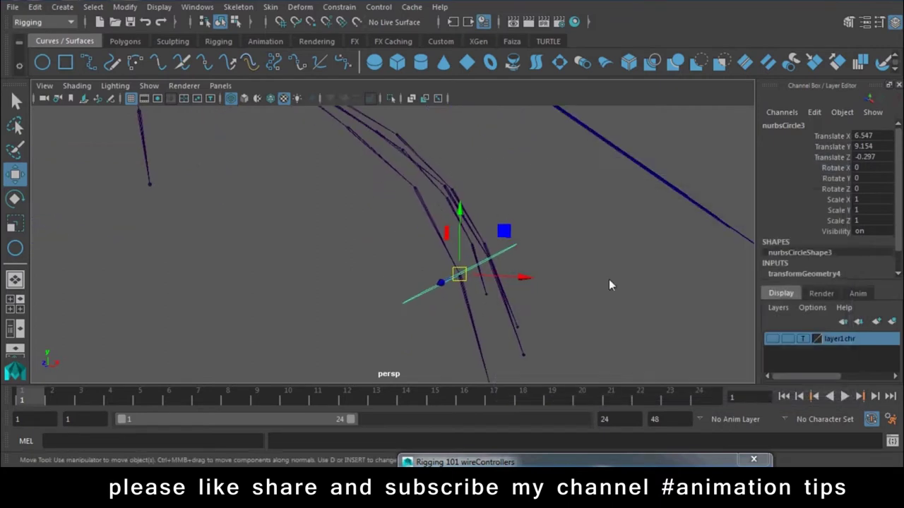
double_click(872, 159)
text(0)
key(Return)
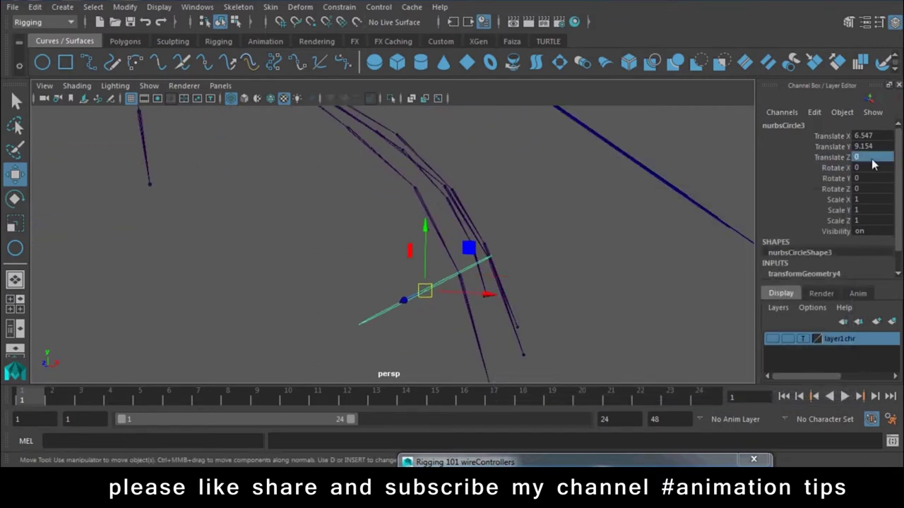
key(ctrl+z)
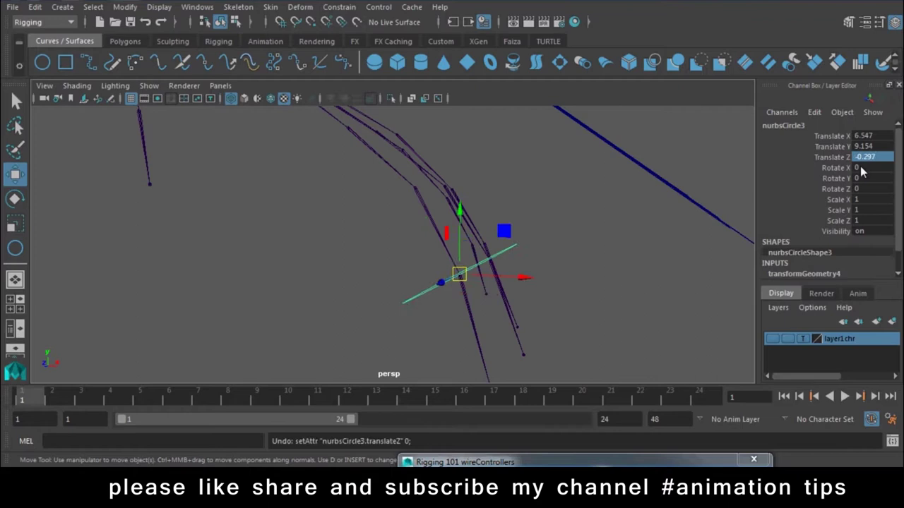
key(ctrl+z)
key(ctrl+z)
key(ctrl+z)
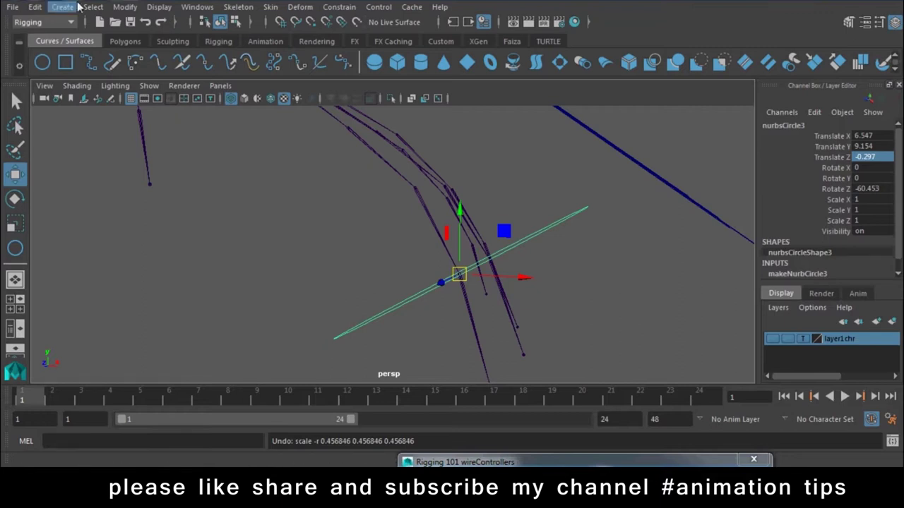
- Freeze nurbsCircle3's translate and scale, then set Rotate Z to -60
click(124, 7)
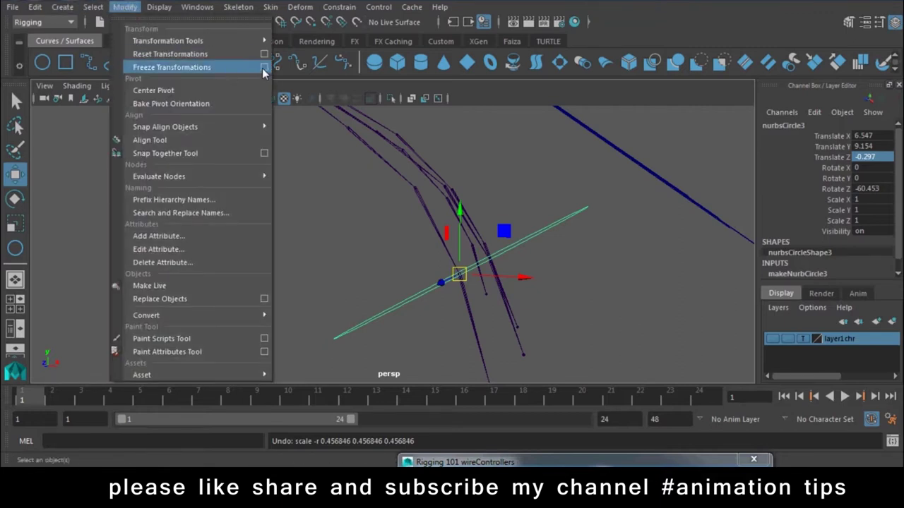
click(263, 67)
click(620, 192)
click(675, 386)
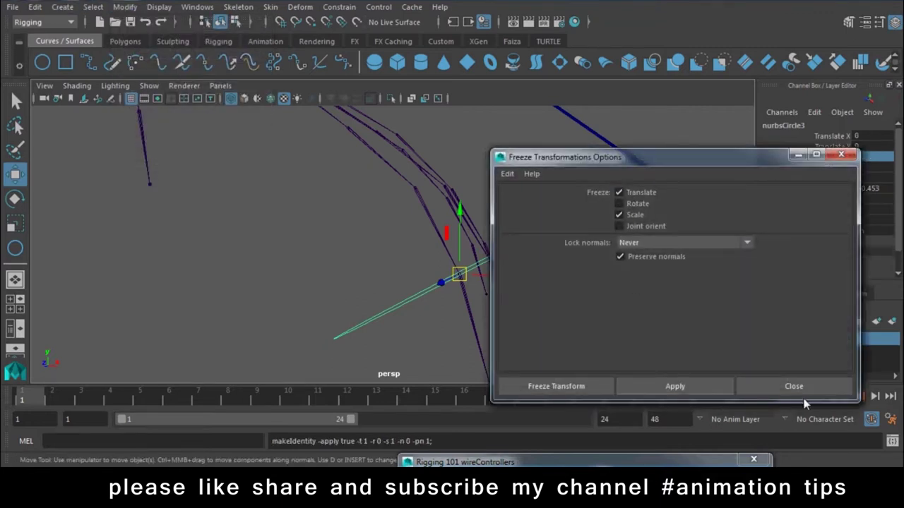
click(793, 386)
double_click(868, 190)
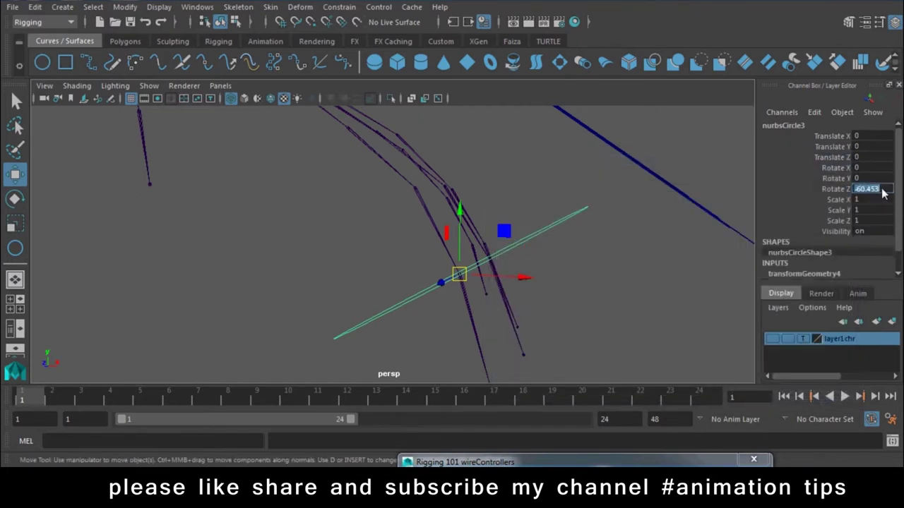
key(BackSpace)
key(BackSpace)
key(Return)
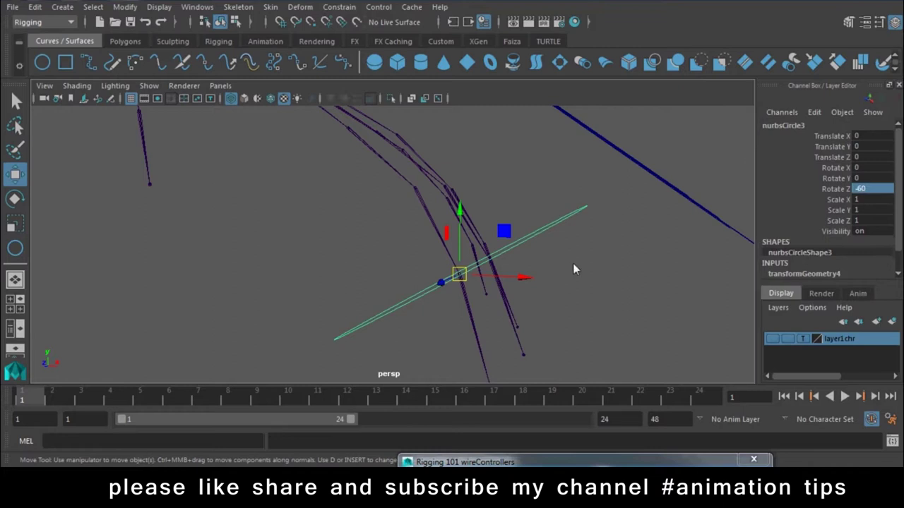
- Duplicate the finger circle twice, moving the copies up to the next two finger joints
alt+drag(572, 263, 547, 232)
key(ctrl+d)
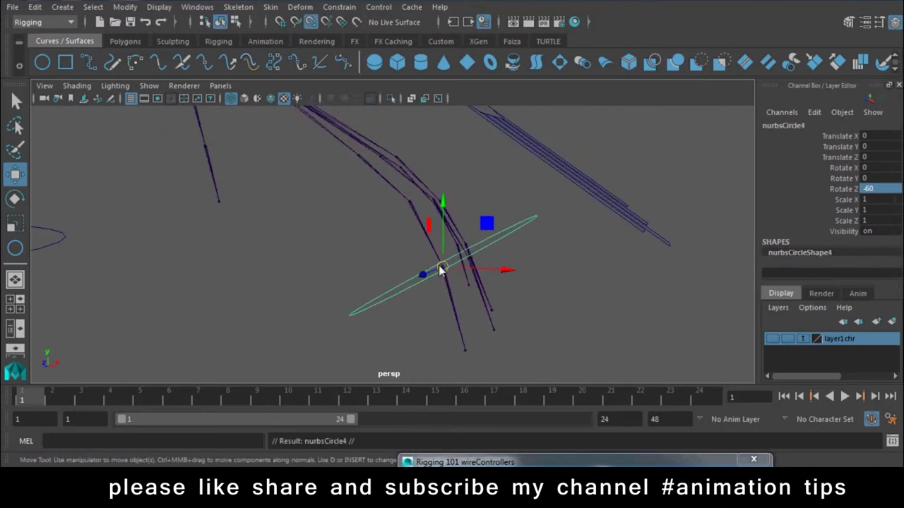
drag(440, 270, 403, 205)
alt+drag(460, 231, 491, 289)
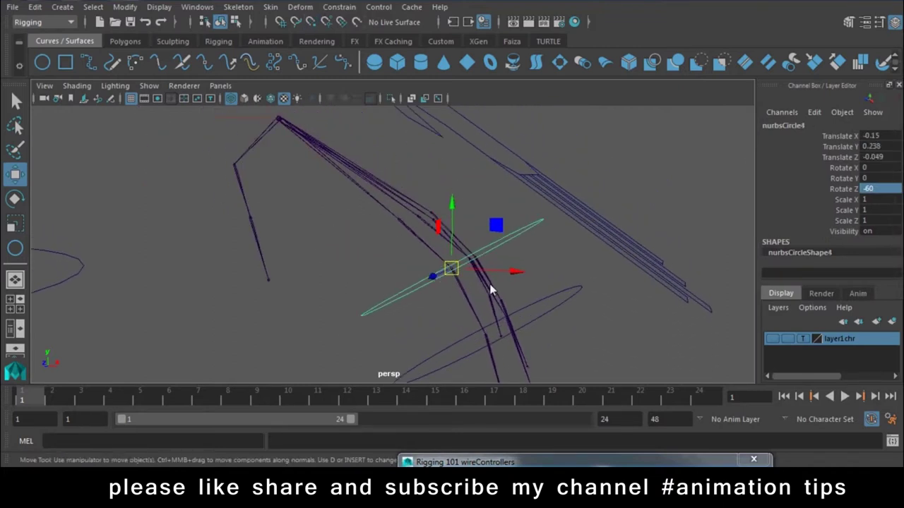
key(ctrl+d)
drag(451, 265, 388, 215)
alt+drag(606, 286, 635, 269)
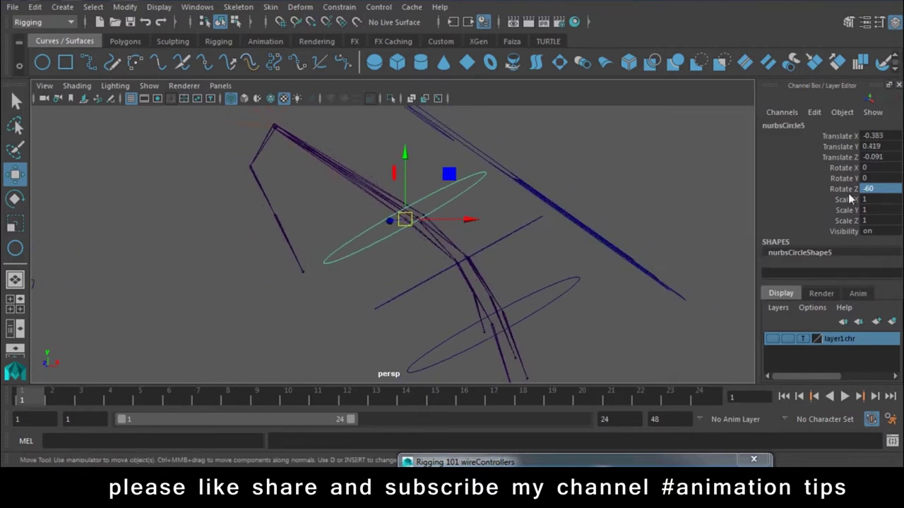
- Rotate nurbsCircle5 to -43.44 and nurbsCircle4 to -56.76 in Z, then select the finger circles
key(Return)
key(e)
middle_drag(600, 204, 575, 202)
alt+drag(575, 201, 534, 224)
click(534, 224)
middle_drag(624, 241, 621, 239)
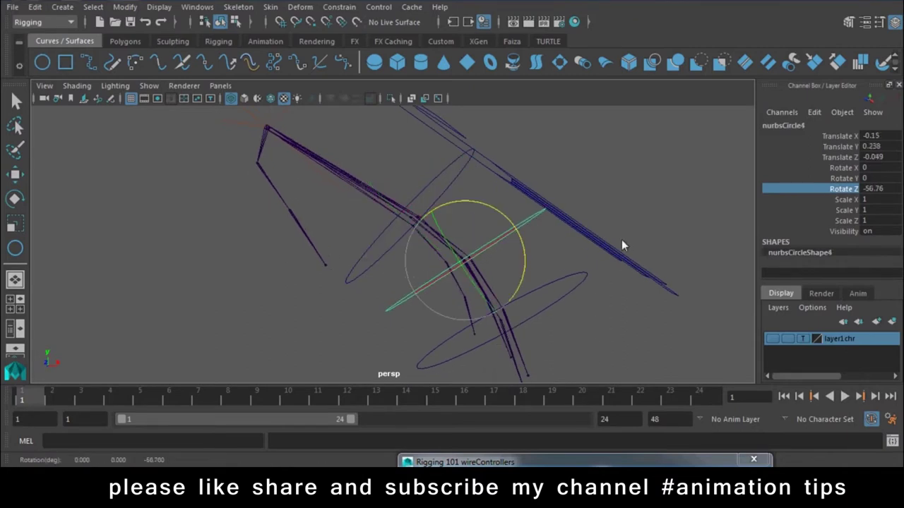
alt+drag(622, 239, 469, 226)
shift+click(443, 180)
shift+click(536, 277)
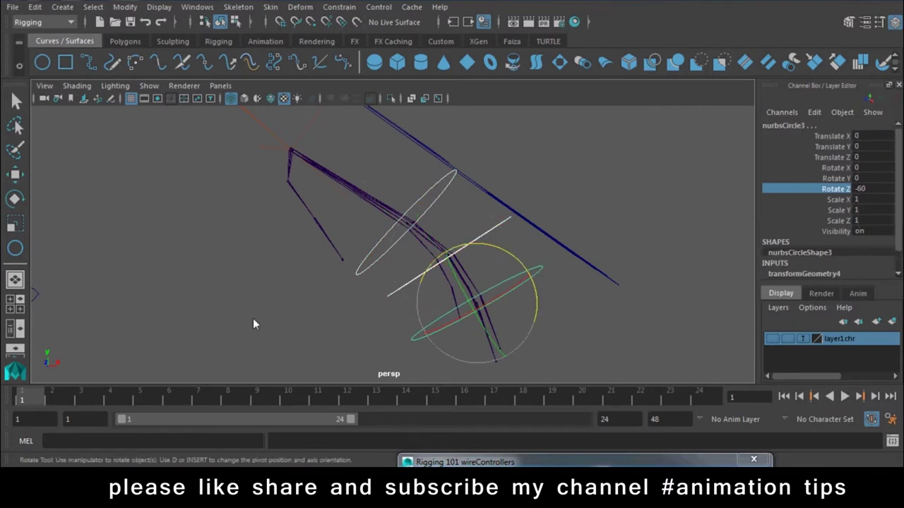
- Freeze the fingertip circle's transforms, then scale it down to about 0.483 around the finger
click(132, 9)
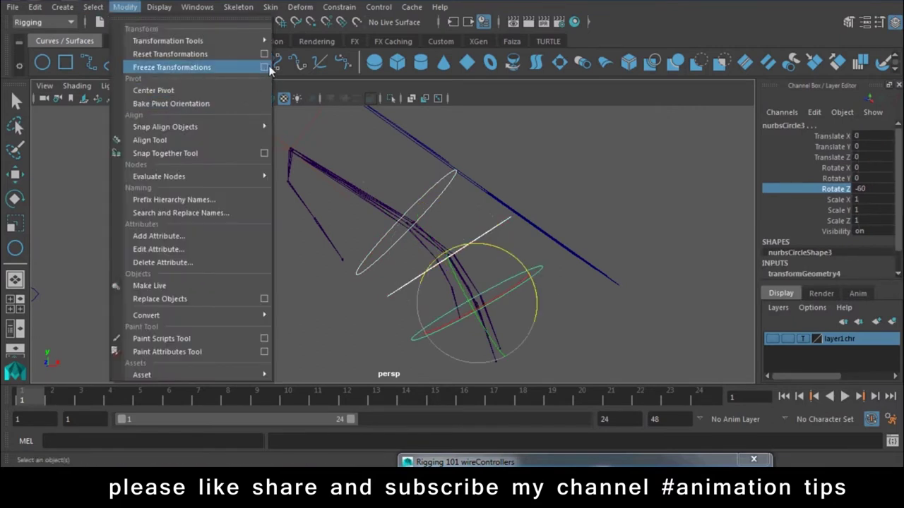
click(264, 67)
click(571, 382)
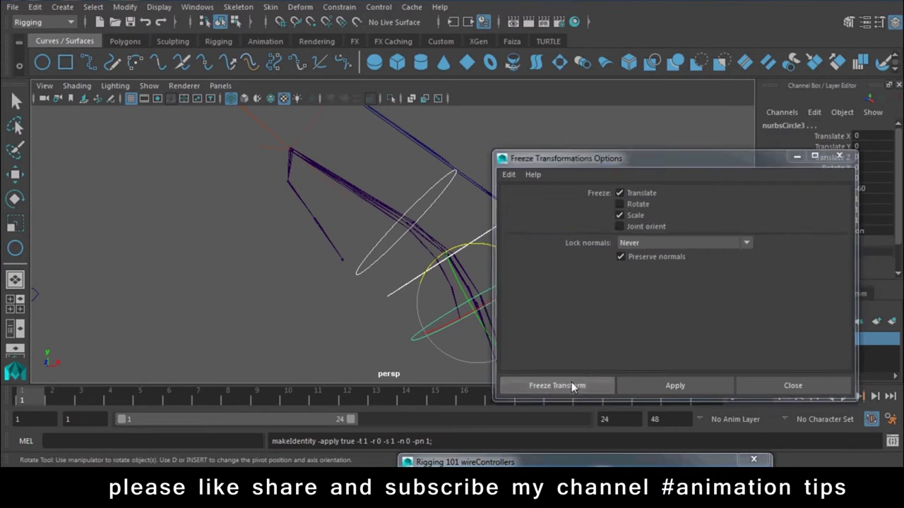
mouse_move(528, 264)
alt+mouse_down()
mouse_move(471, 286)
mouse_move(569, 231)
alt+mouse_up()
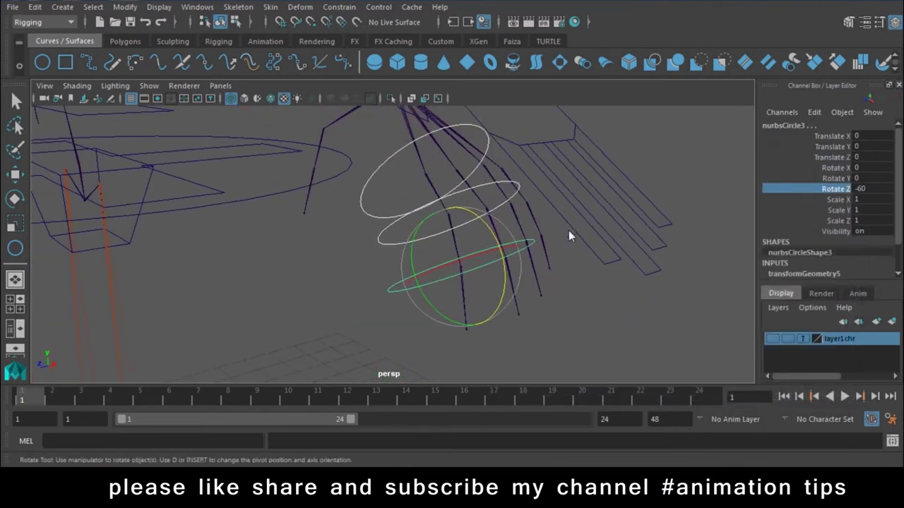
mouse_move(460, 281)
alt+mouse_down()
mouse_move(504, 257)
mouse_move(447, 252)
mouse_move(418, 235)
mouse_move(474, 247)
mouse_move(629, 313)
mouse_move(540, 259)
mouse_move(526, 218)
alt+mouse_up()
key(r)
- Freeze the shrunken circle's scale and orient-constrain the L_index3 joint to the fingertip circle
key(g)
key(w)
click(540, 257)
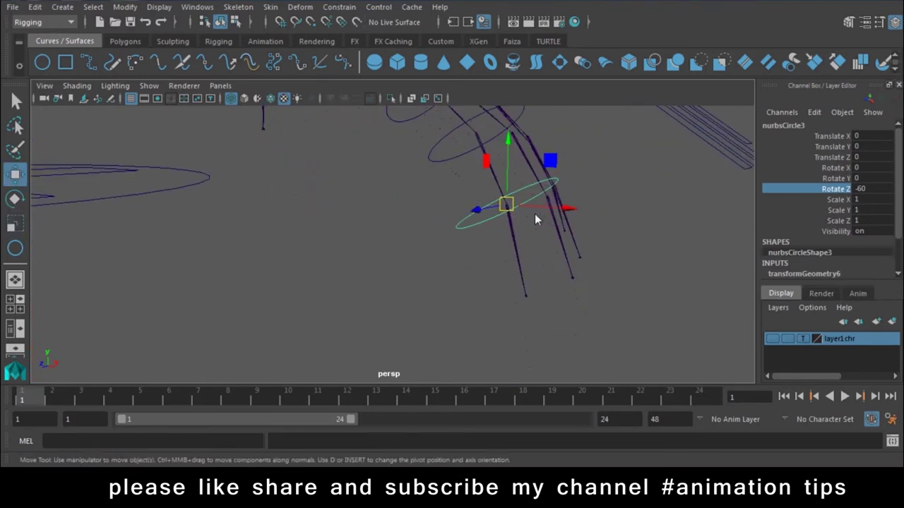
alt+drag(535, 254, 497, 264)
click(497, 264)
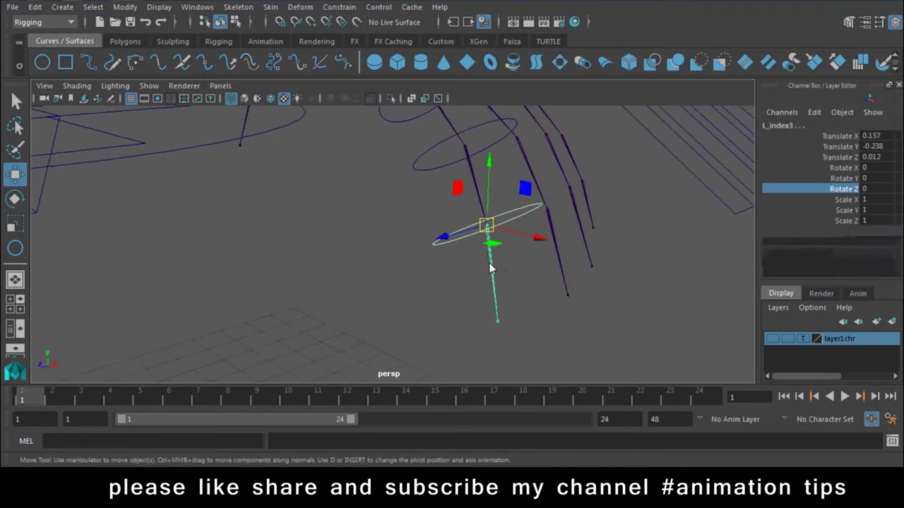
click(339, 6)
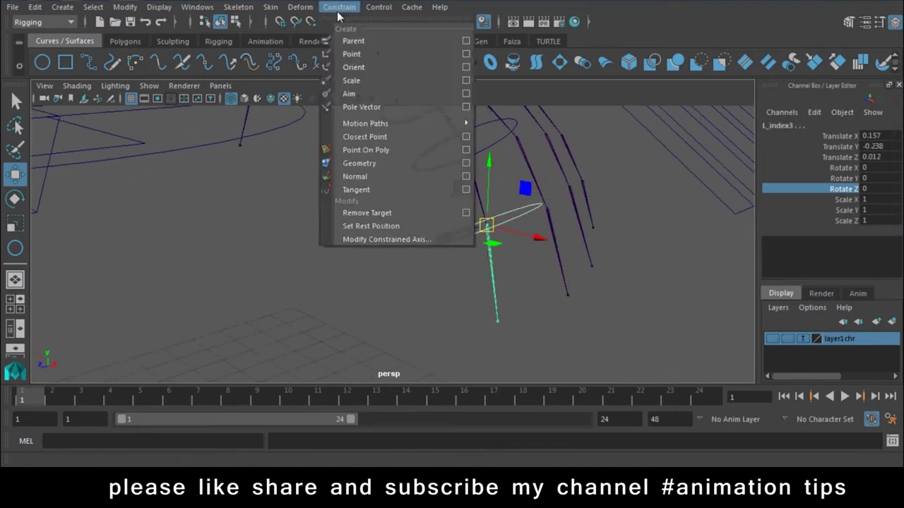
click(348, 66)
- Orient-constrain L_index2 to the middle circle and L_index1 to the upper circle
alt+drag(431, 226, 442, 207)
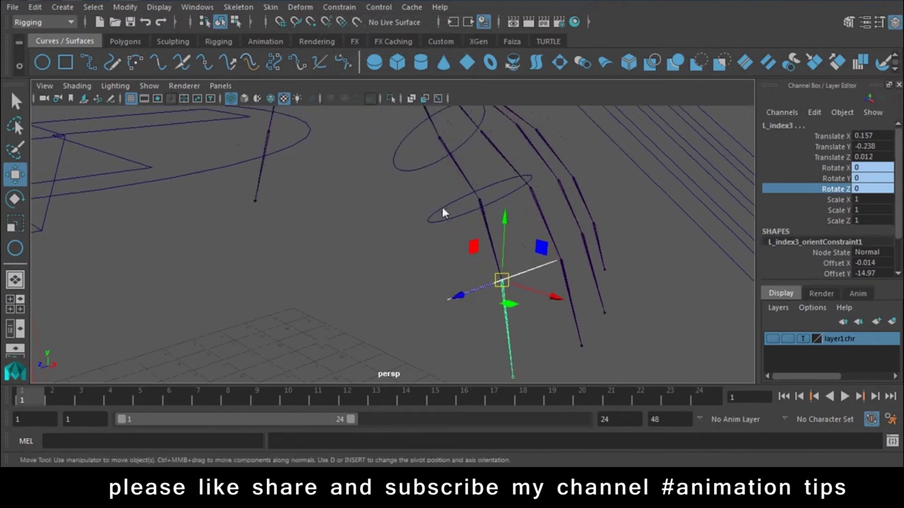
click(447, 224)
click(485, 225)
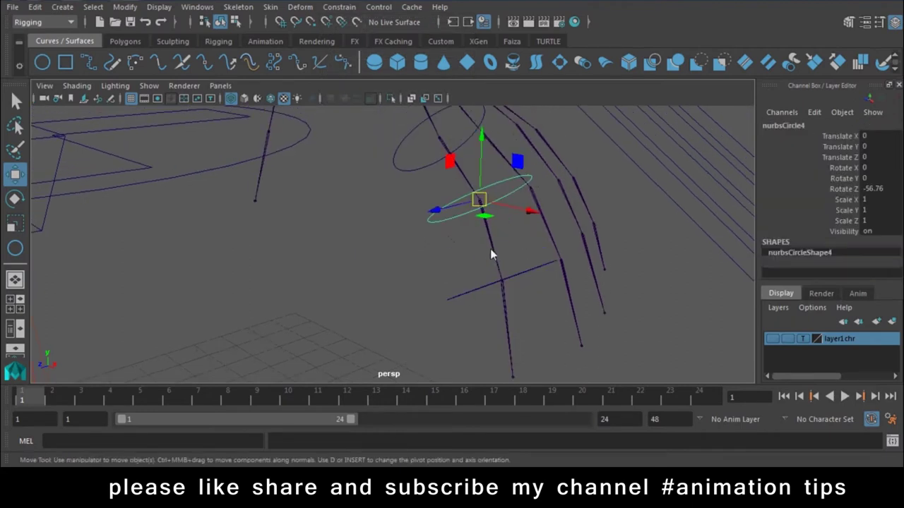
shift+click(493, 254)
key(g)
alt+drag(492, 252, 425, 226)
click(425, 226)
shift+click(489, 241)
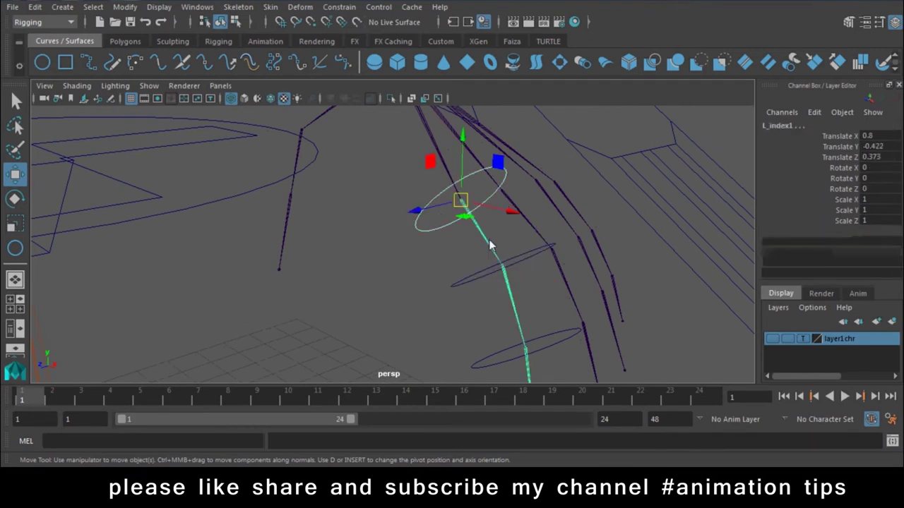
key(g)
- Rotate the middle finger circle to bend the finger and test the constraints
alt+drag(488, 242, 513, 238)
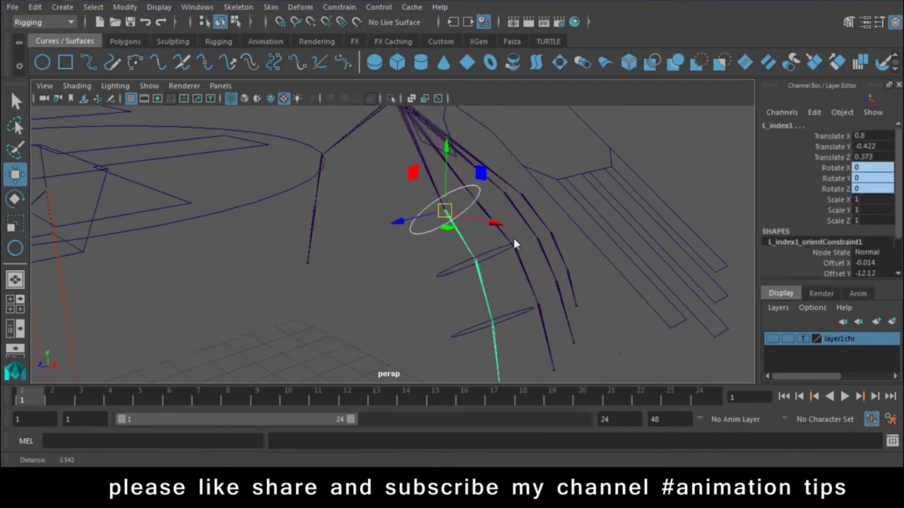
click(480, 318)
key(ctrl+z)
key(ctrl+z)
click(442, 266)
click(411, 232)
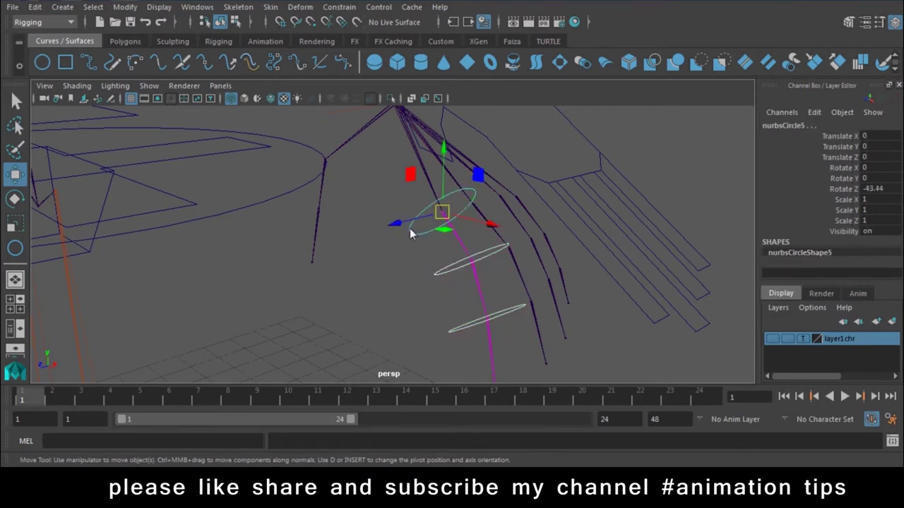
click(497, 254)
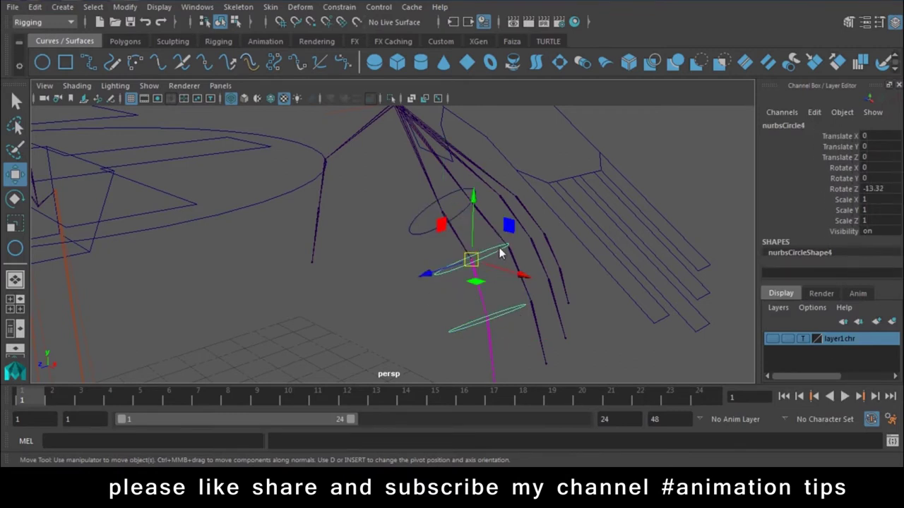
key(e)
mouse_move(520, 292)
mouse_down()
mouse_move(526, 240)
mouse_move(511, 313)
mouse_up()
- Test-rotate the middle finger circle, then undo the rotation
click(514, 315)
click(453, 298)
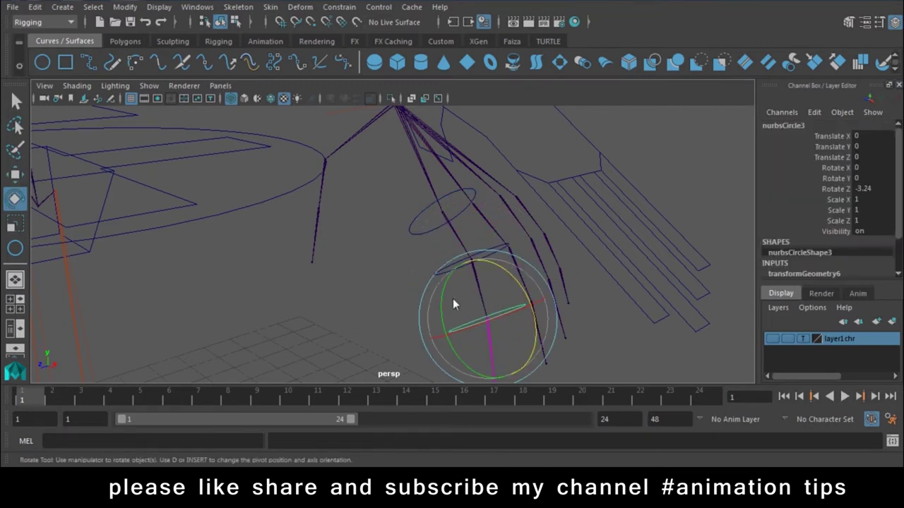
click(426, 224)
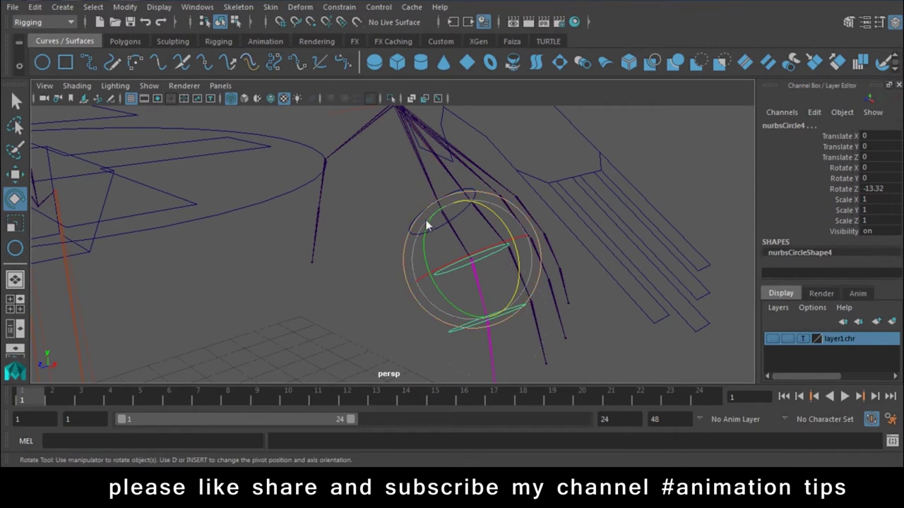
drag(443, 237, 423, 230)
key(ctrl+z)
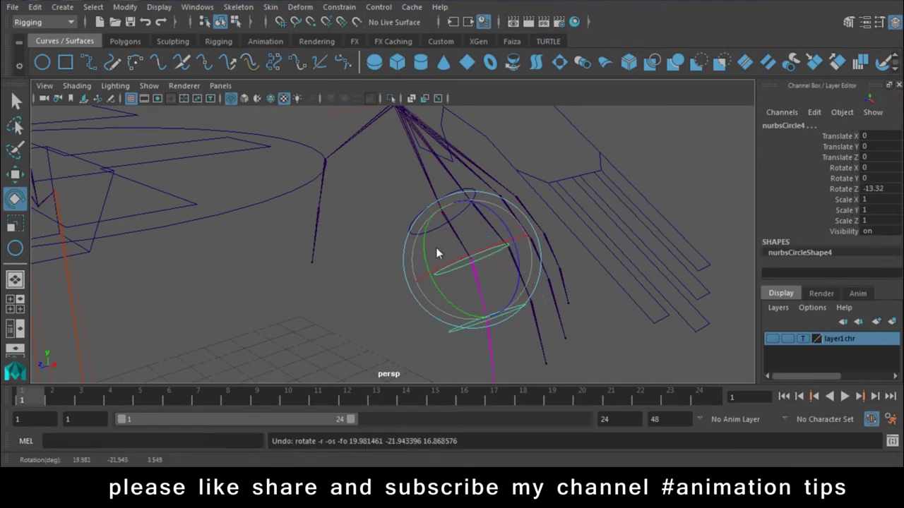
- Test-rotate the upper finger circle, undo it, and make layer1chr visible again
key(q)
click(426, 231)
key(e)
mouse_move(546, 288)
alt+mouse_down()
mouse_move(505, 233)
mouse_move(494, 196)
mouse_move(506, 247)
mouse_move(467, 142)
mouse_move(488, 252)
mouse_move(452, 141)
mouse_move(488, 259)
mouse_move(454, 113)
alt+mouse_up()
key(ctrl+z)
alt+drag(598, 278, 530, 272)
mouse_move(512, 219)
mouse_down()
mouse_move(490, 177)
mouse_move(489, 254)
mouse_move(478, 150)
mouse_up()
key(ctrl+z)
mouse_move(604, 306)
alt+mouse_down()
mouse_move(528, 248)
mouse_move(494, 240)
alt+mouse_up()
click(772, 339)
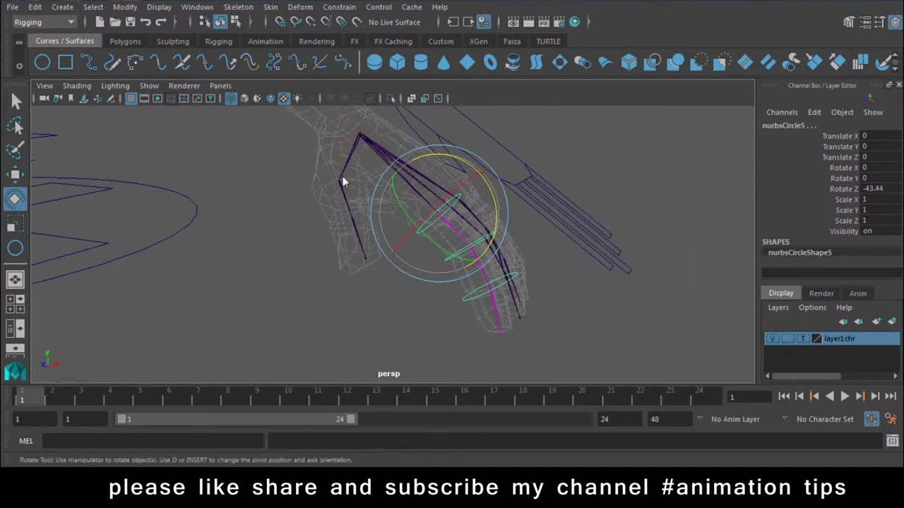
- Toggle layer1chr to reference and back to normal, then enable textured shading with 6
alt+drag(346, 182, 299, 174)
alt+right_drag(298, 174, 361, 257)
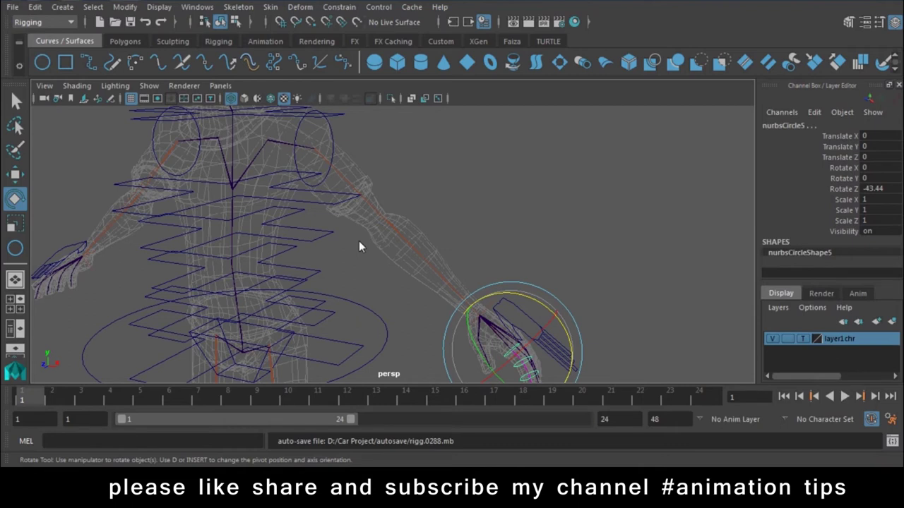
alt+right_drag(440, 277, 524, 296)
mouse_move(525, 296)
alt+mouse_down()
mouse_move(524, 256)
mouse_move(584, 292)
mouse_move(538, 238)
mouse_move(519, 173)
alt+mouse_up()
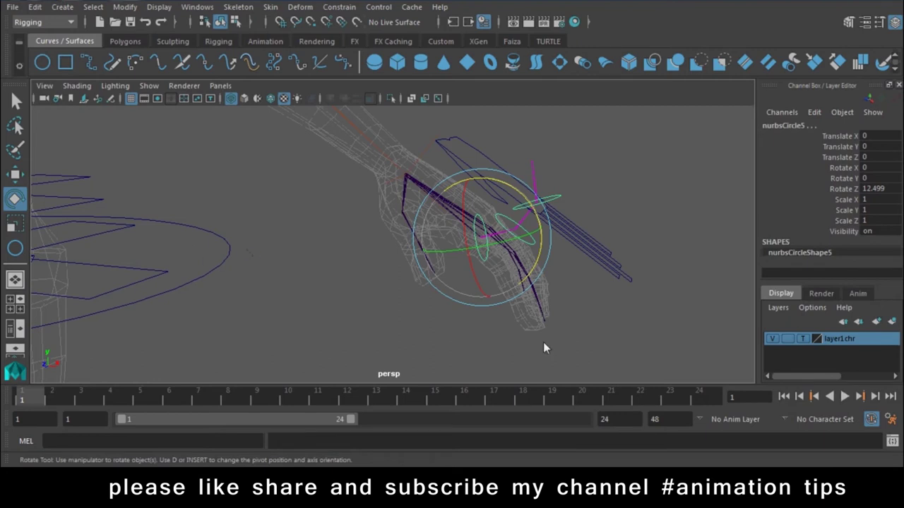
click(802, 339)
mouse_move(635, 332)
alt+mouse_down()
mouse_move(524, 319)
mouse_move(398, 333)
mouse_move(449, 283)
mouse_move(286, 283)
alt+mouse_up()
click(802, 339)
key(6)
mouse_move(286, 283)
alt+right_down()
mouse_move(368, 341)
mouse_move(391, 299)
alt+right_up()
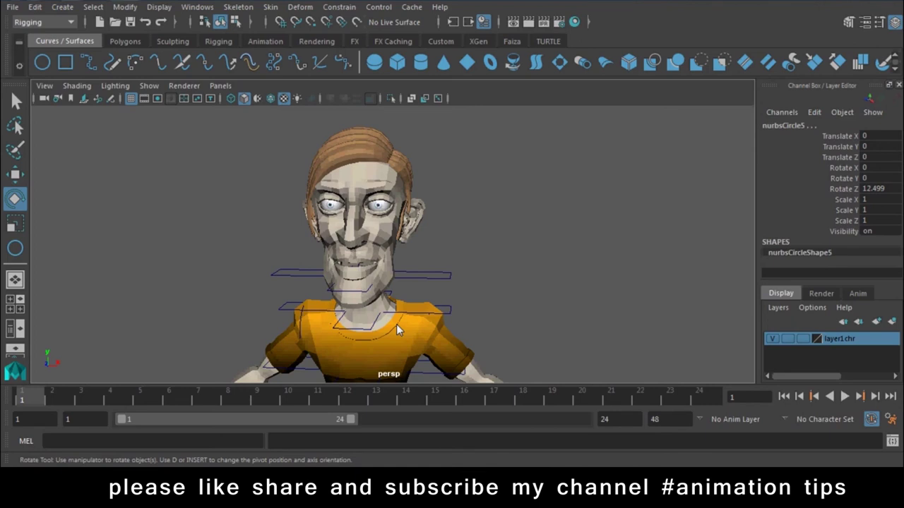
- Zoom in on the arm, select the hand controller, then revert to the upper circle selection
key(w)
scroll(494, 299, down, 5)
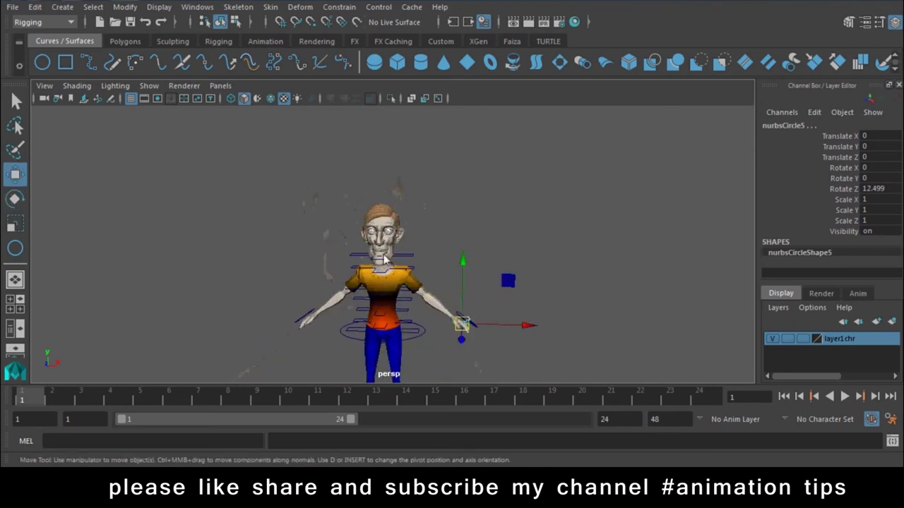
scroll(371, 198, up, 2)
alt+drag(371, 198, 487, 251)
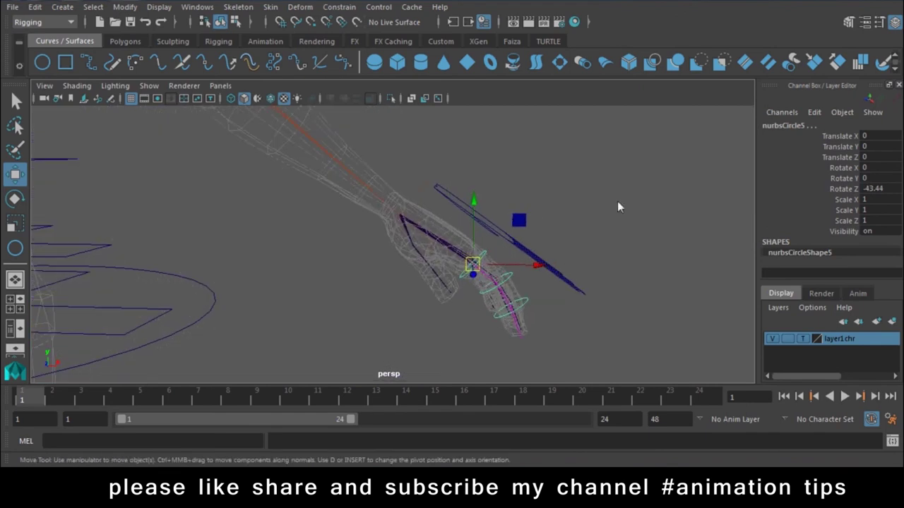
click(452, 195)
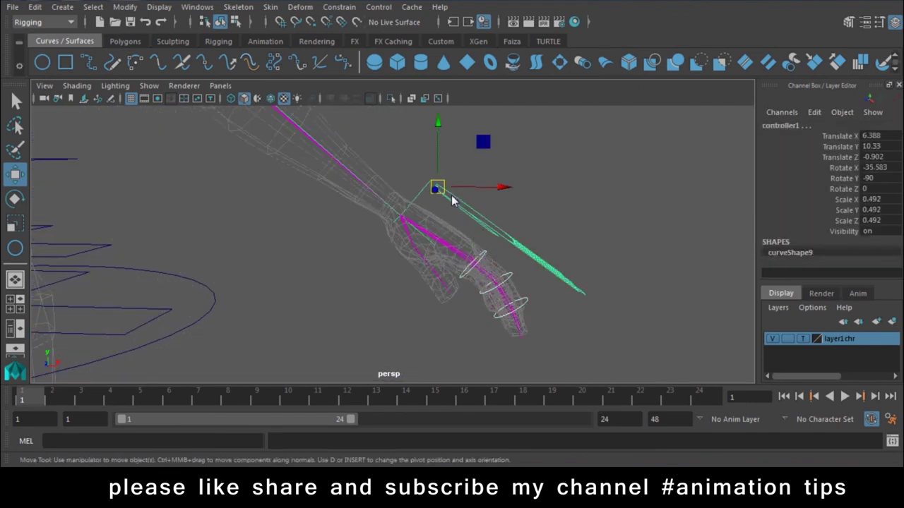
key(ctrl+z)
- Test-rotate the Root hip control and undo it back to zero rotation
mouse_move(524, 292)
alt+mouse_down()
mouse_move(270, 190)
mouse_move(375, 263)
alt+mouse_up()
click(375, 262)
key(e)
mouse_move(342, 233)
mouse_down()
mouse_move(305, 187)
mouse_move(278, 180)
mouse_up()
alt+right_drag(285, 180, 449, 303)
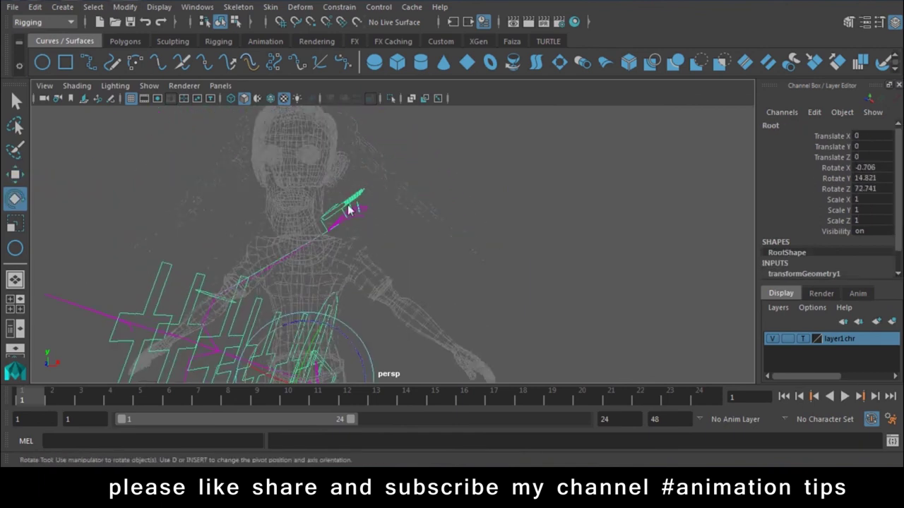
key(ctrl+z)
key(ctrl+z)
key(ctrl+z)
mouse_move(450, 302)
alt+mouse_down()
mouse_move(481, 244)
mouse_move(481, 336)
mouse_move(412, 277)
alt+mouse_up()
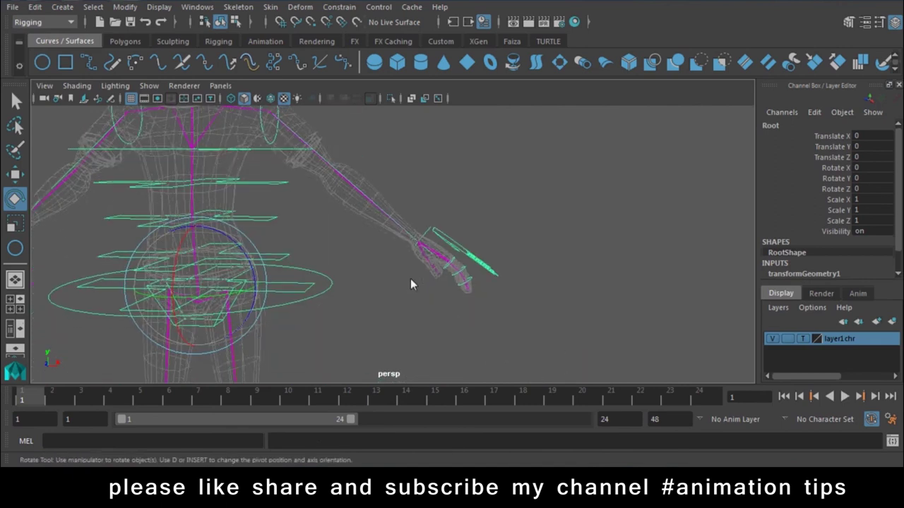